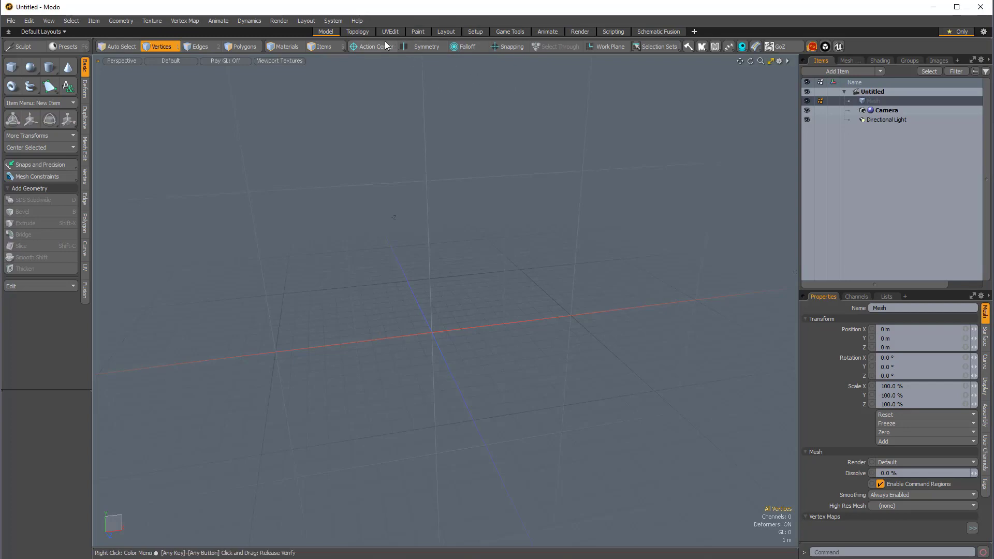
Check the installed FlexFuse kit's version and its entry among the kits that can be enabled
click(358, 21)
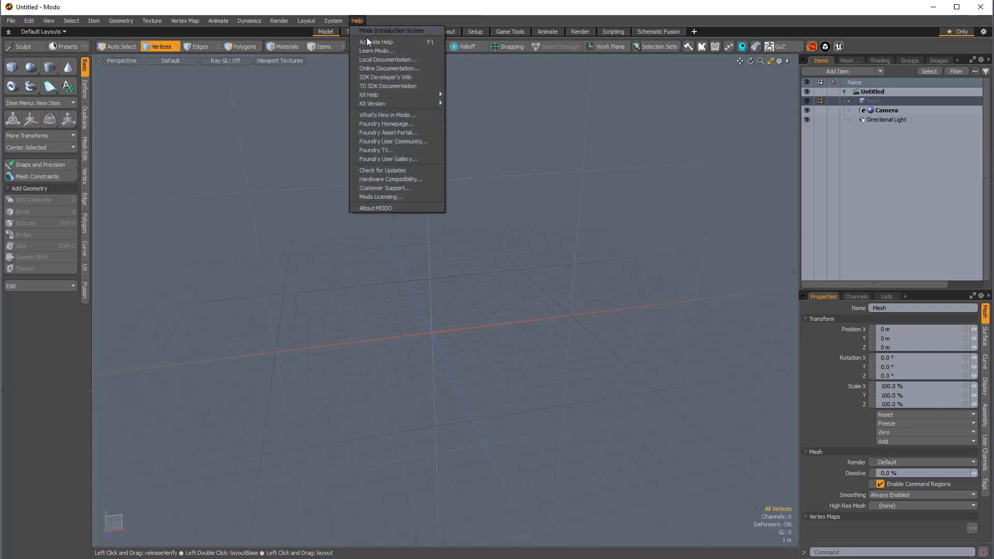
mouse_move(388, 103)
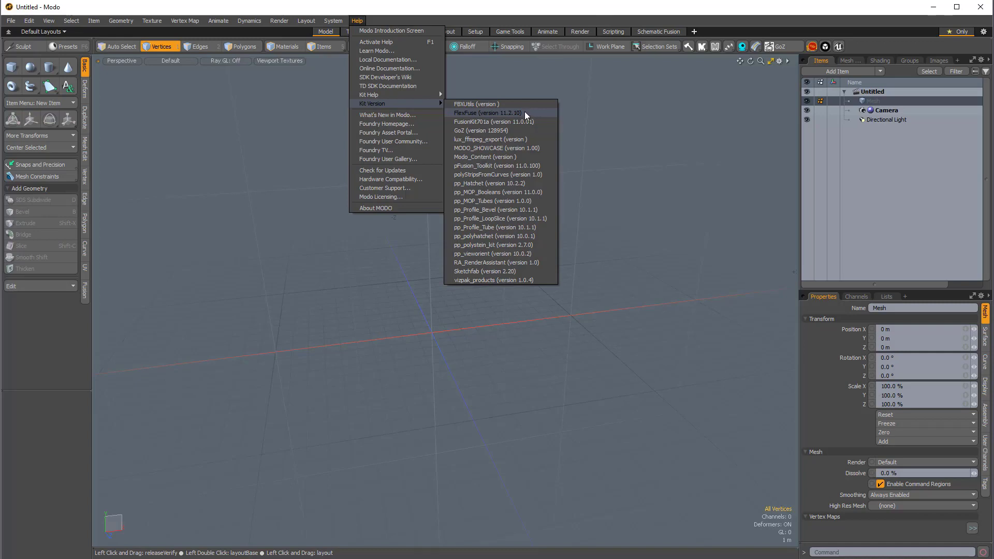
mouse_move(339, 25)
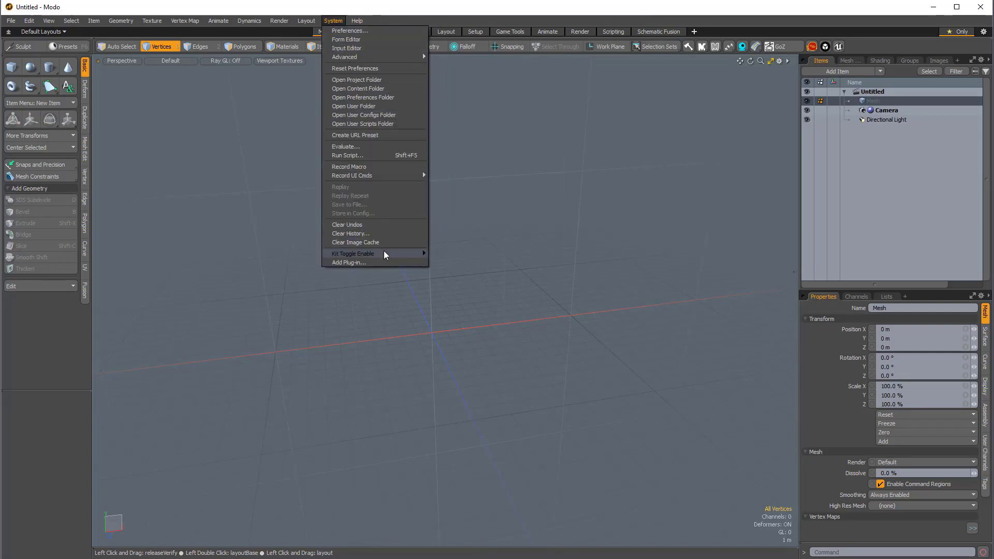
mouse_move(404, 258)
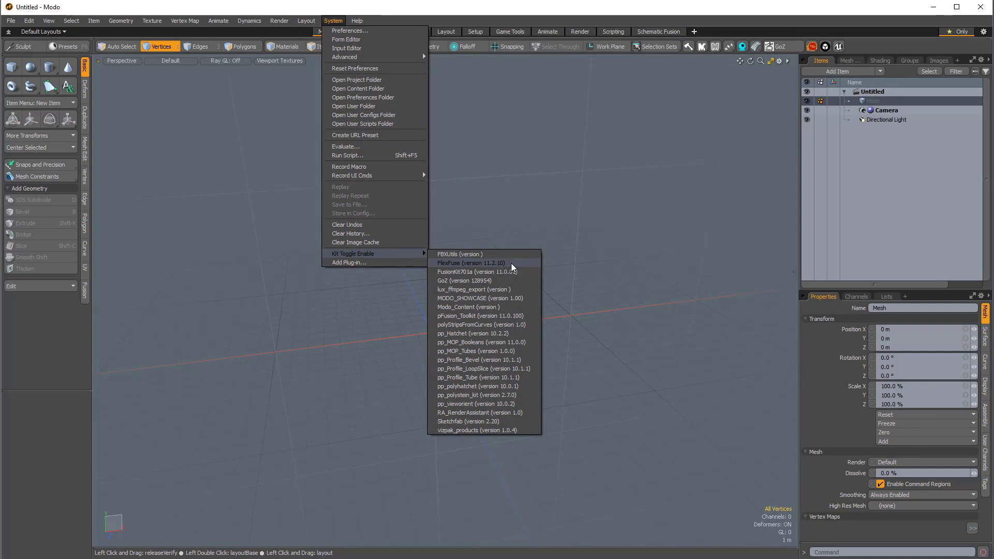
click(531, 194)
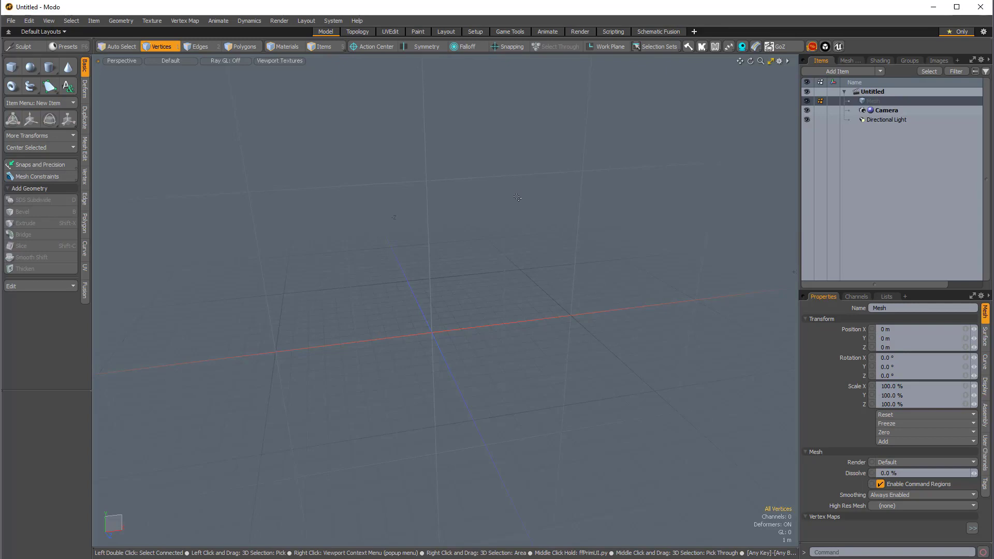
Open the preset browser and browse the Cloud Assets to the AddOns > Foundry > Kits folder
key(F6)
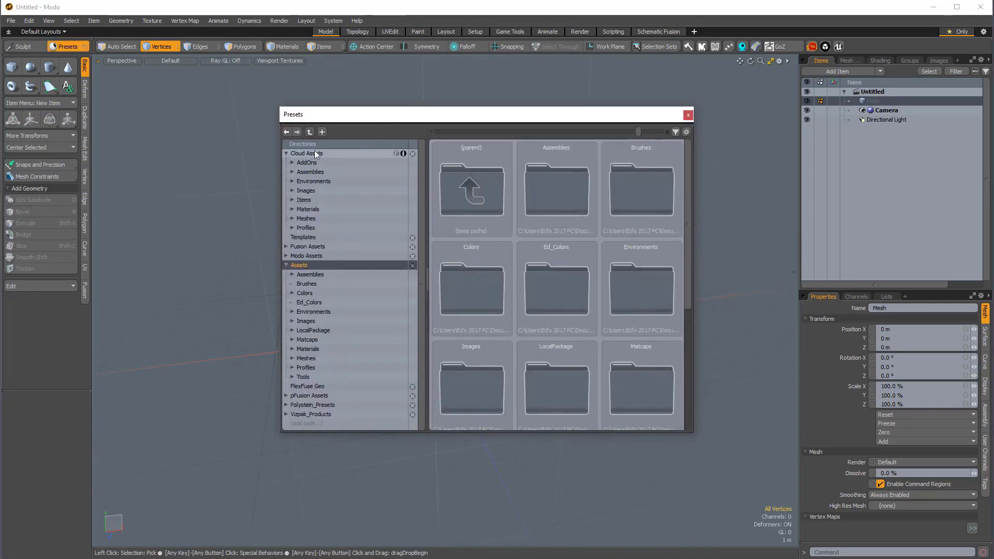
click(313, 153)
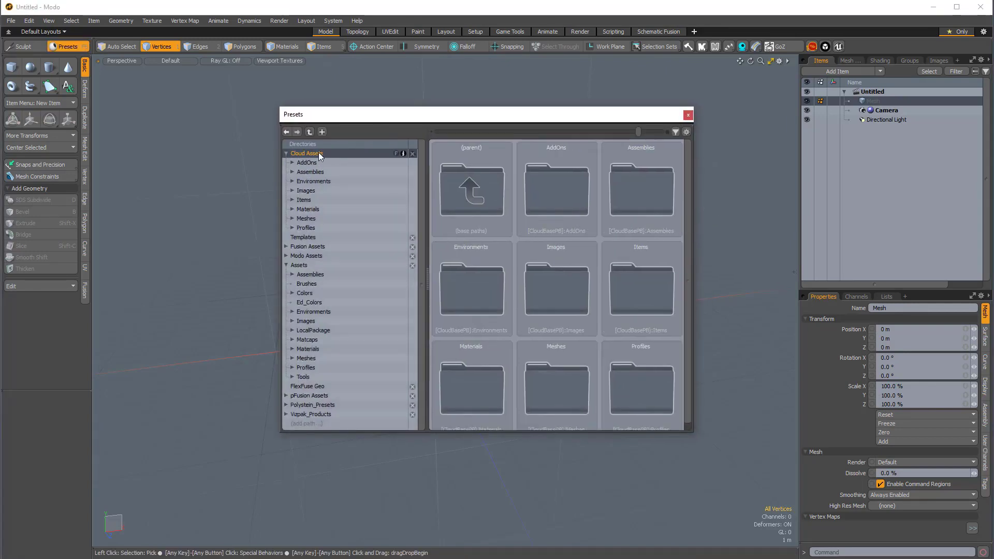
click(314, 163)
click(319, 153)
click(314, 162)
click(316, 153)
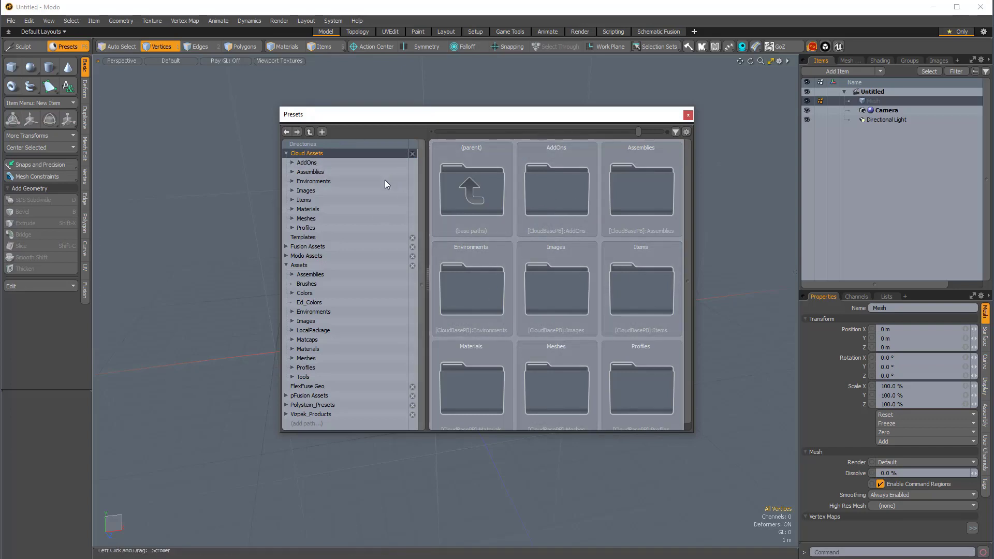
click(321, 161)
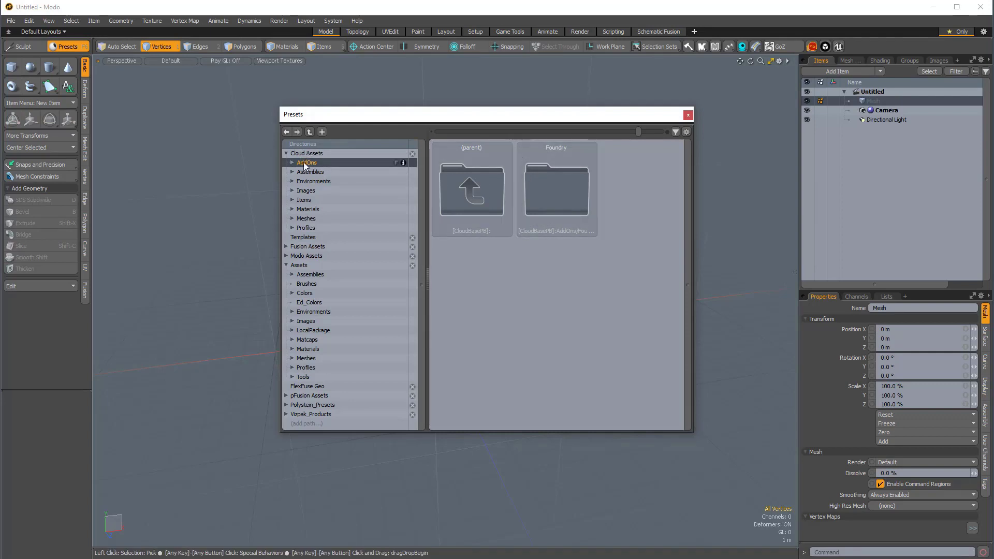
double_click(559, 181)
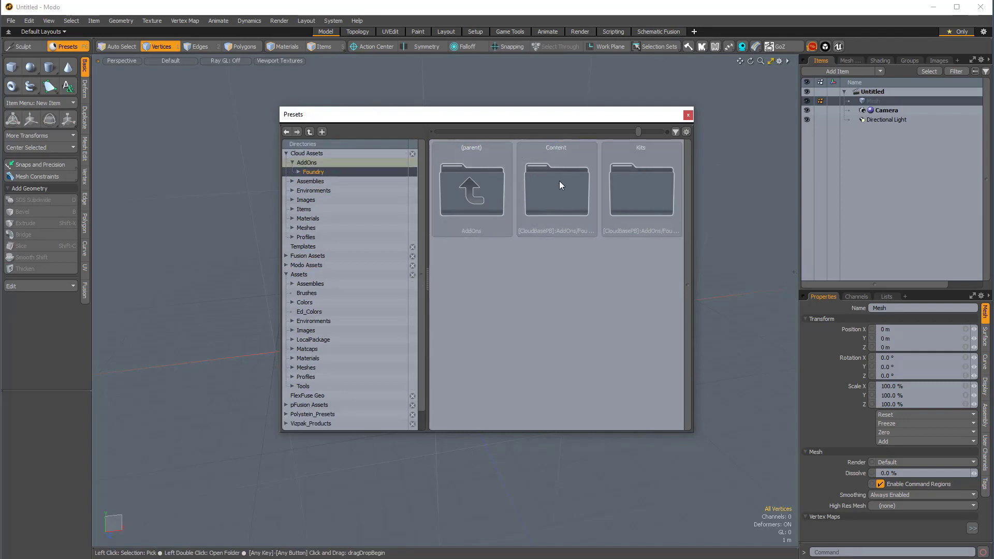
double_click(642, 178)
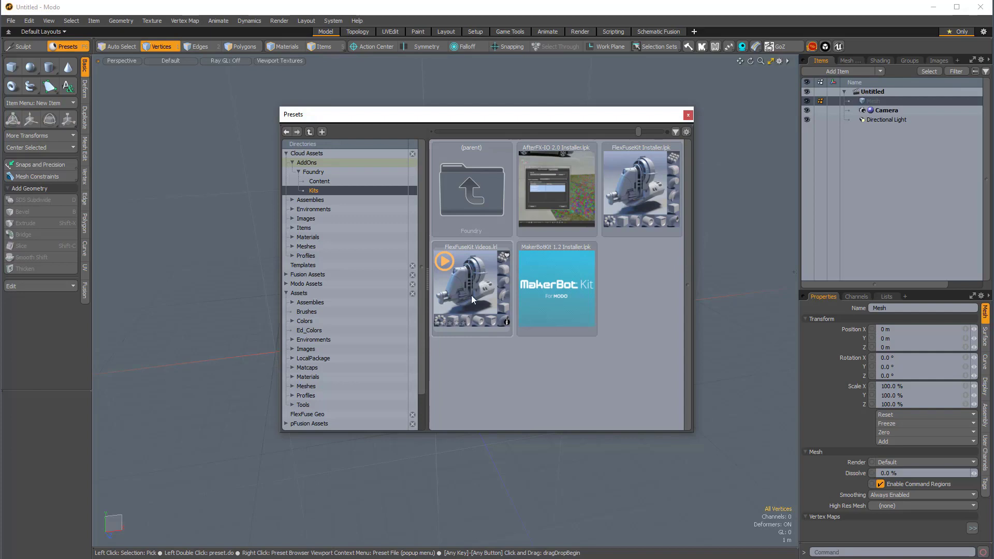
Install FlexFuseKit from its installer preset, downloading the more recent file and overwriting all existing files, and dismiss the intro screen
double_click(643, 171)
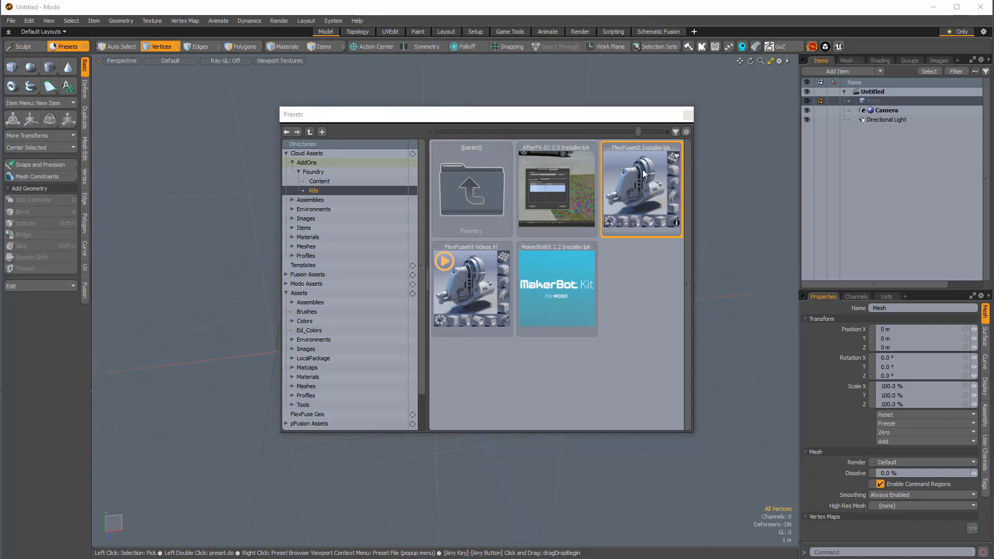
drag(511, 111, 508, 72)
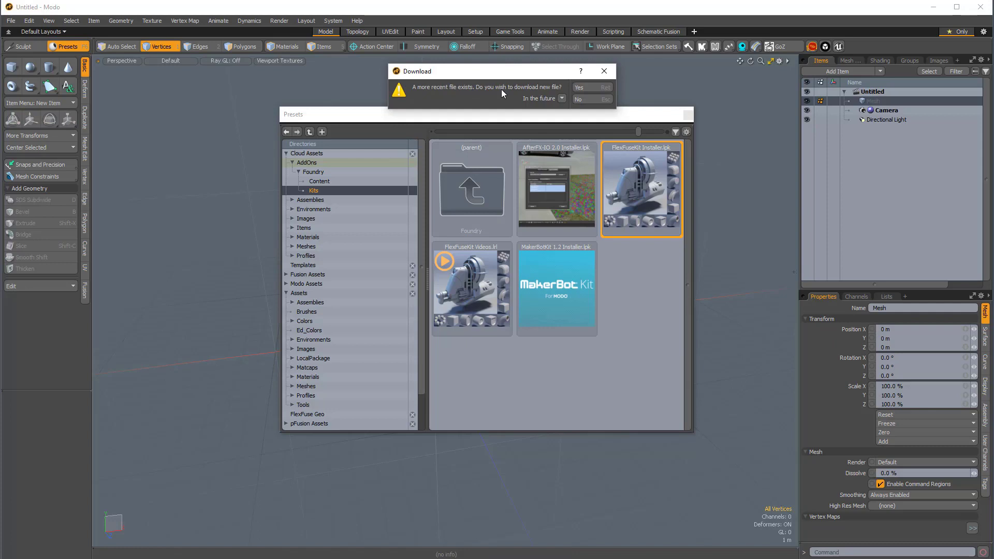
click(593, 87)
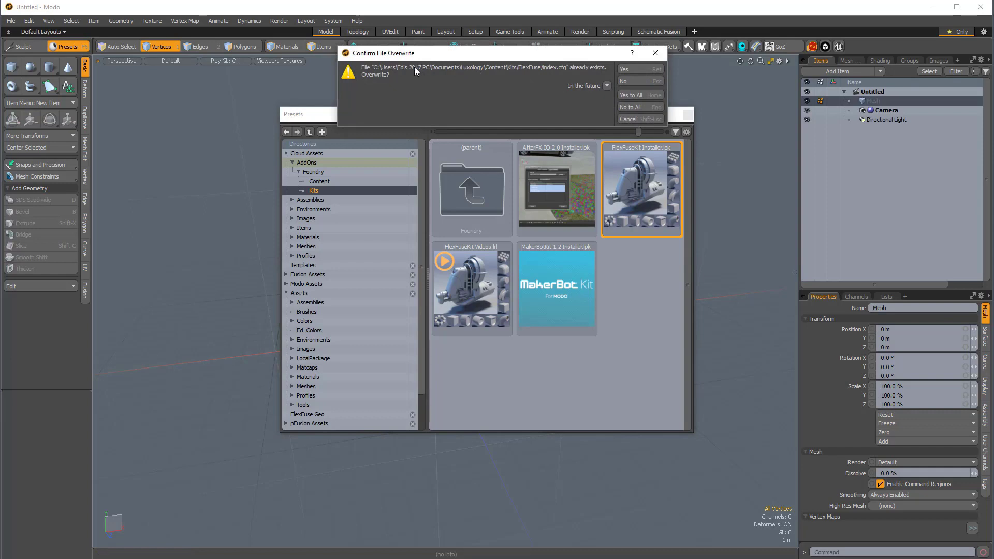
click(639, 93)
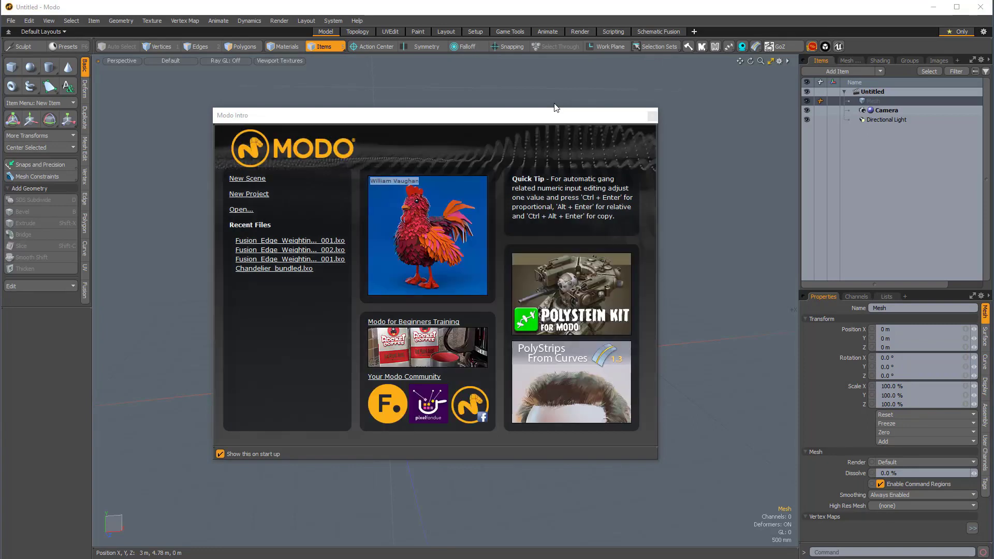
click(652, 116)
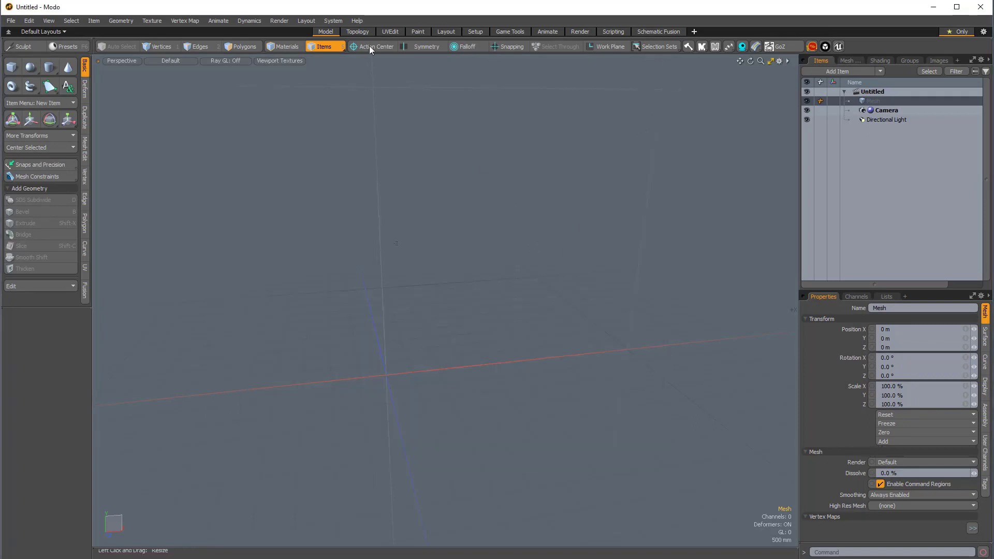
Check the FlexFuse kit version after the update
click(357, 21)
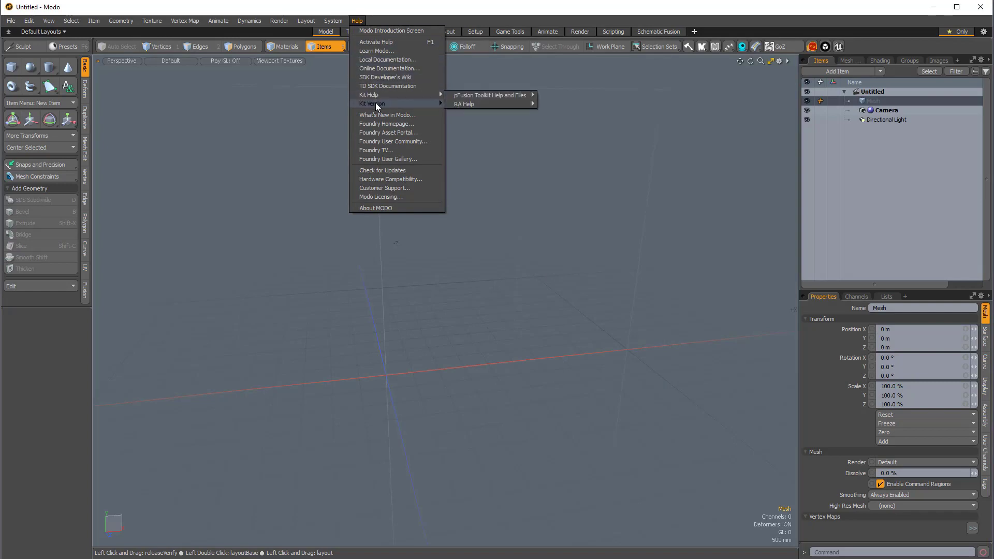
mouse_move(434, 104)
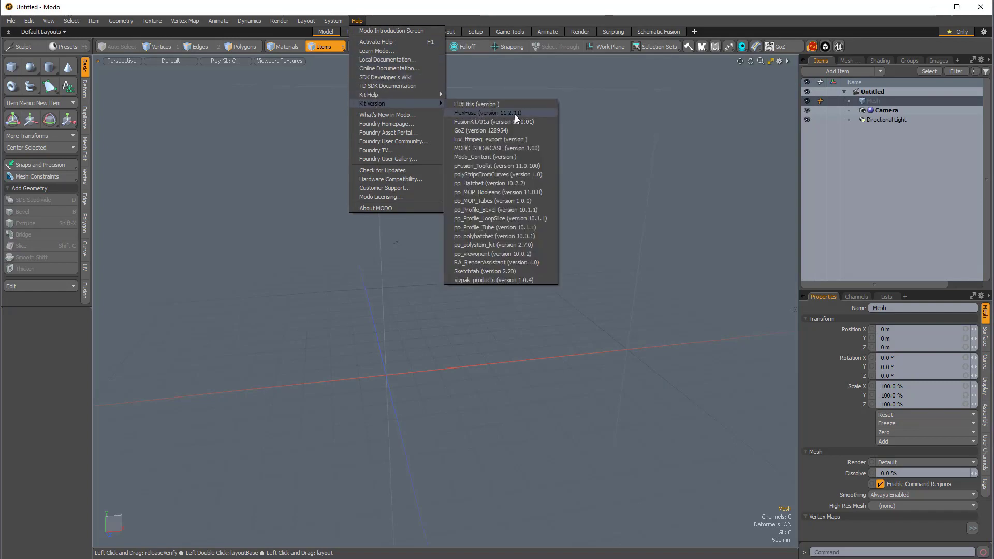
click(632, 122)
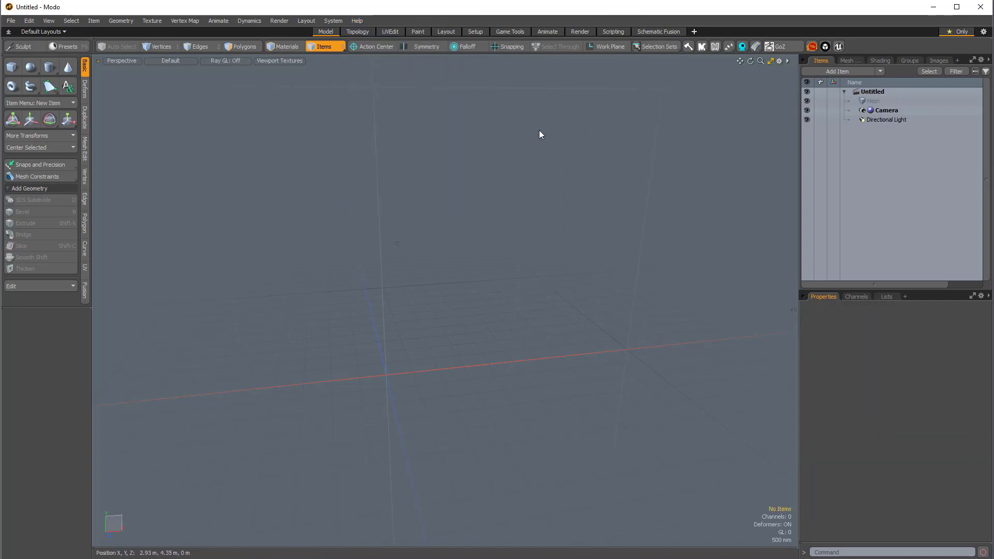
Open the FlexFuse Geometry popover from the Fusion tools and detach it as a floating palette over the viewport
click(85, 291)
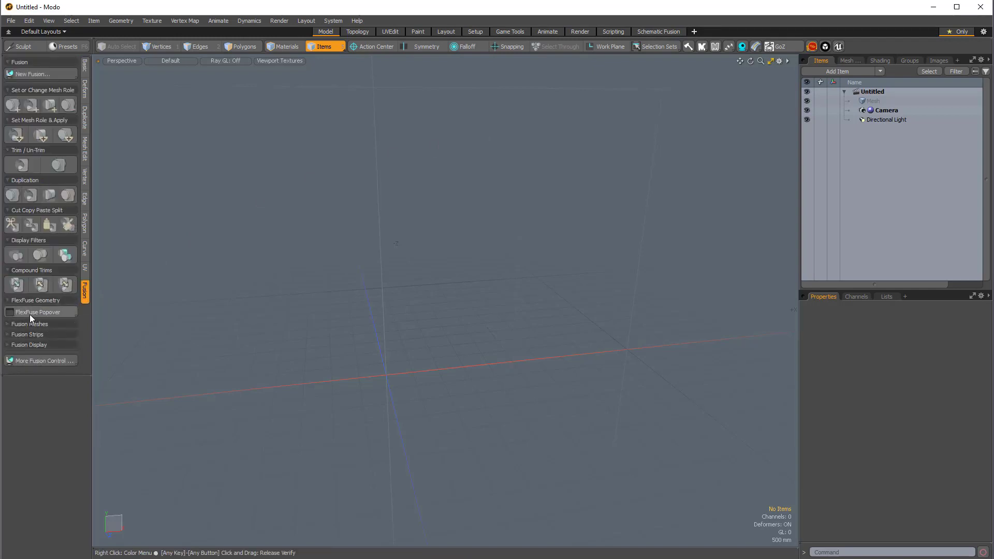
click(54, 311)
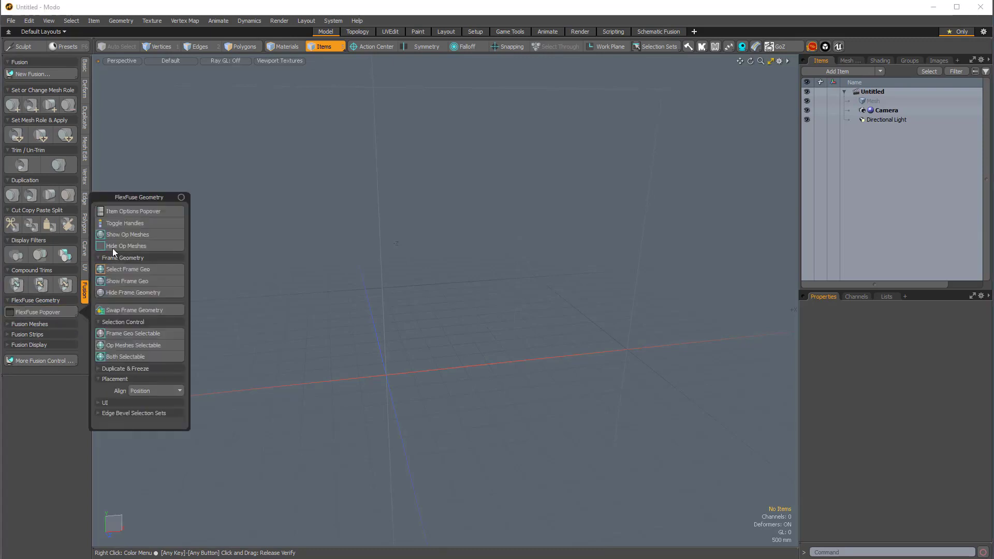
drag(141, 194, 154, 158)
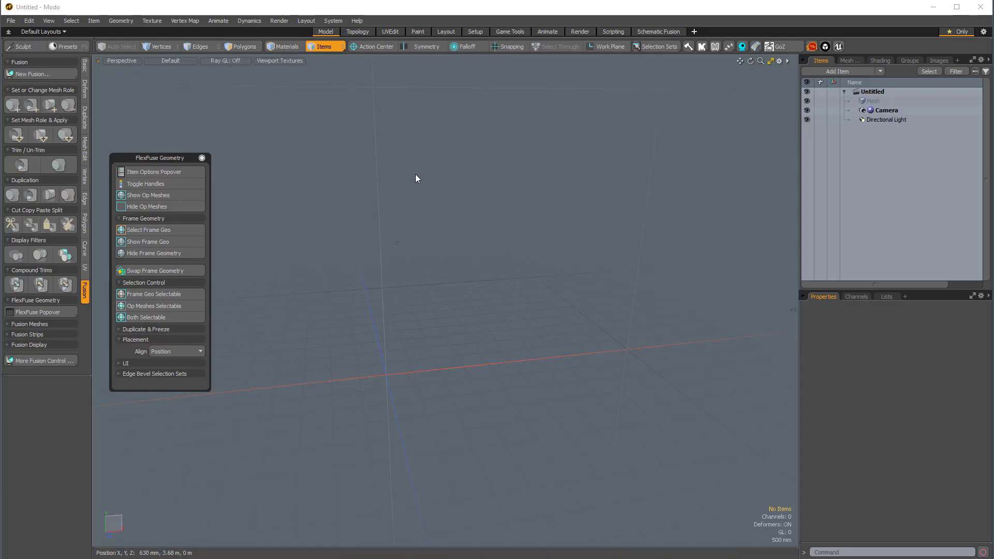
Examine the FlexFuse Geo presets in the preset browser with smaller thumbnails, and close the browser
key(F6)
drag(509, 104, 380, 95)
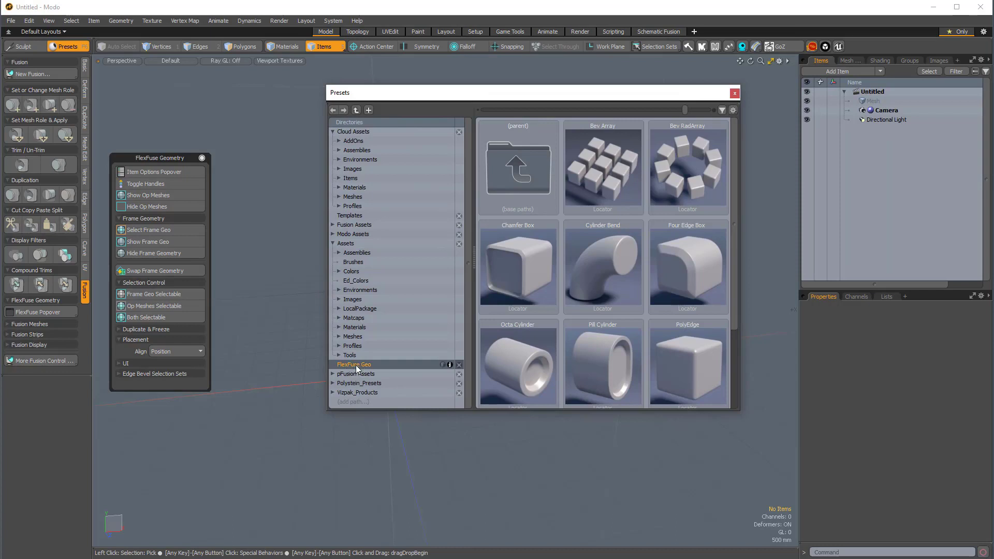
drag(682, 107, 672, 107)
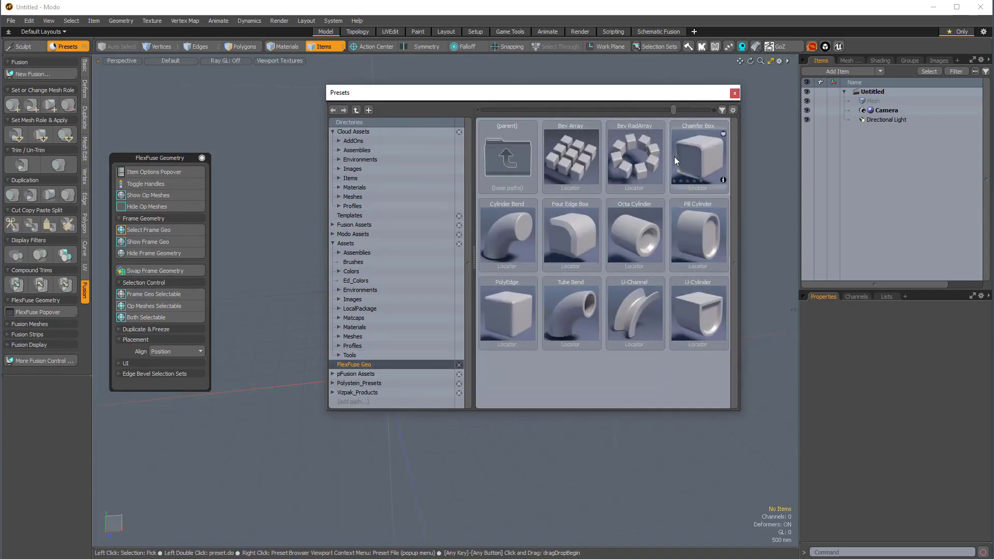
drag(639, 95, 612, 111)
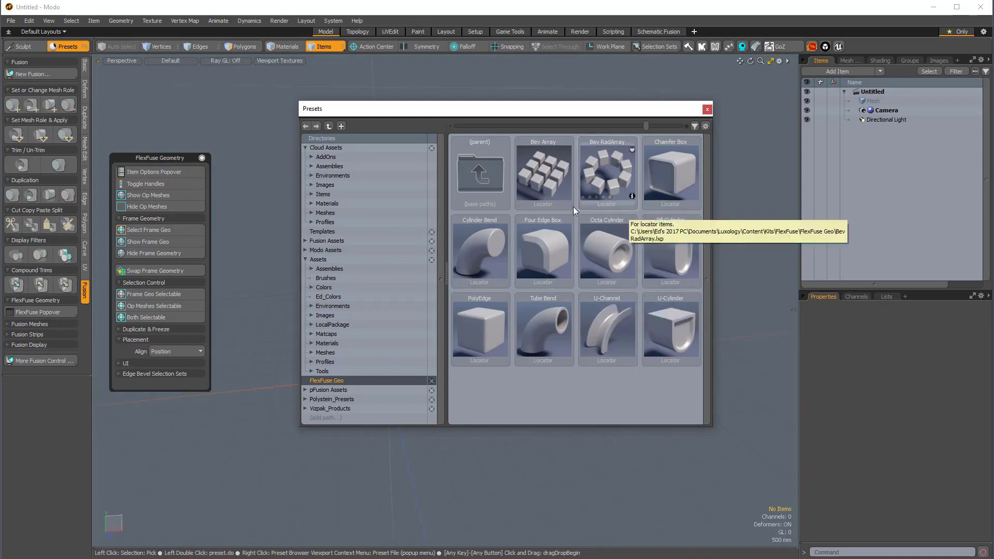
drag(559, 111, 552, 125)
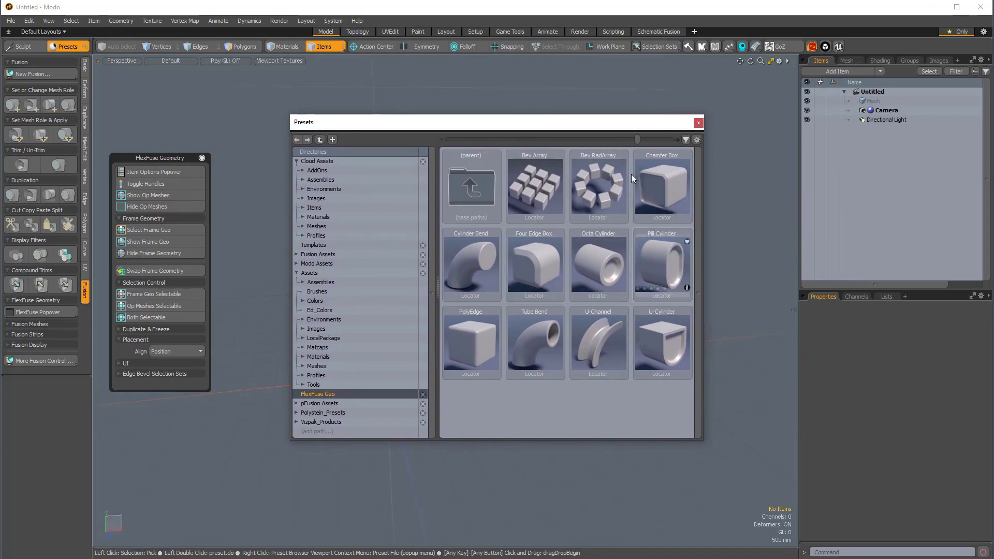
drag(560, 126, 576, 124)
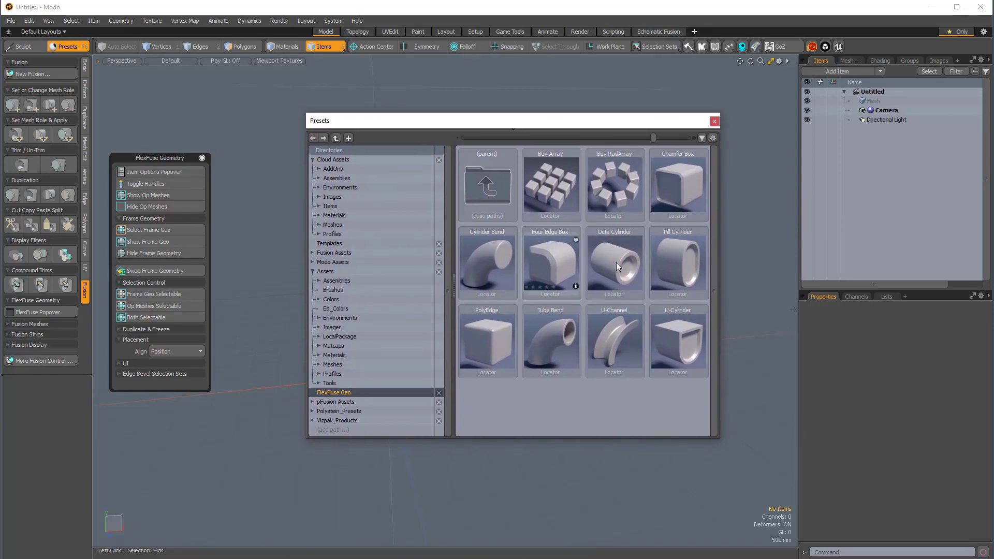
click(714, 121)
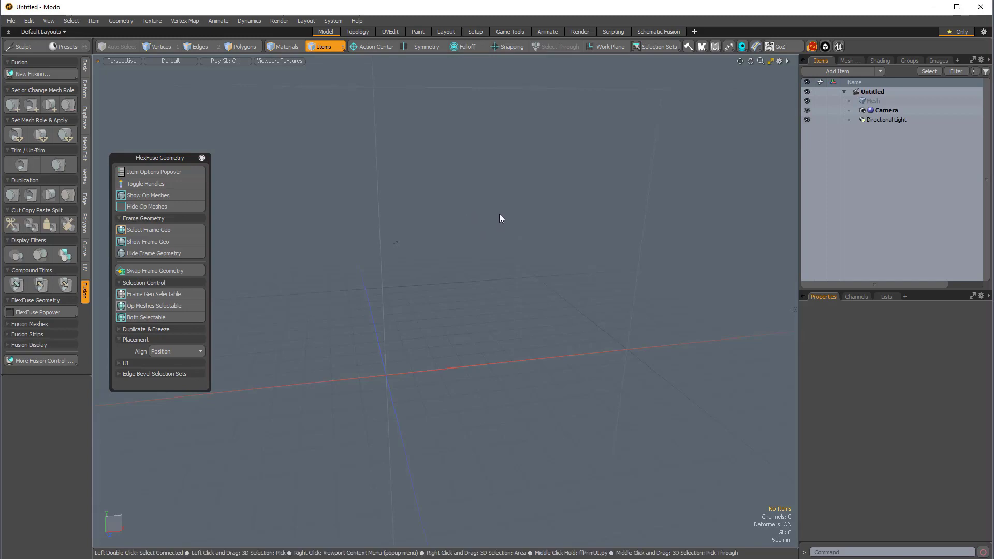
key(shift)
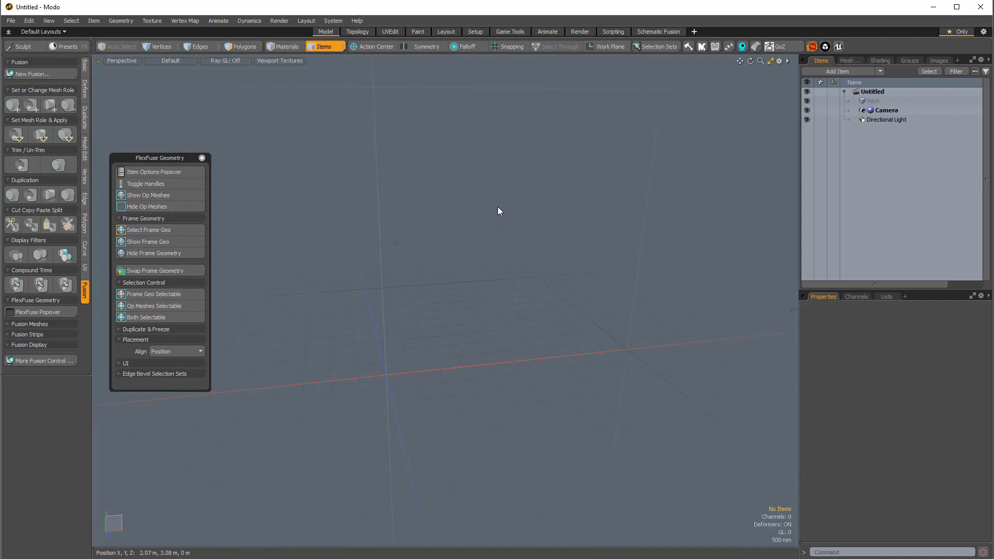
key(shift+p)
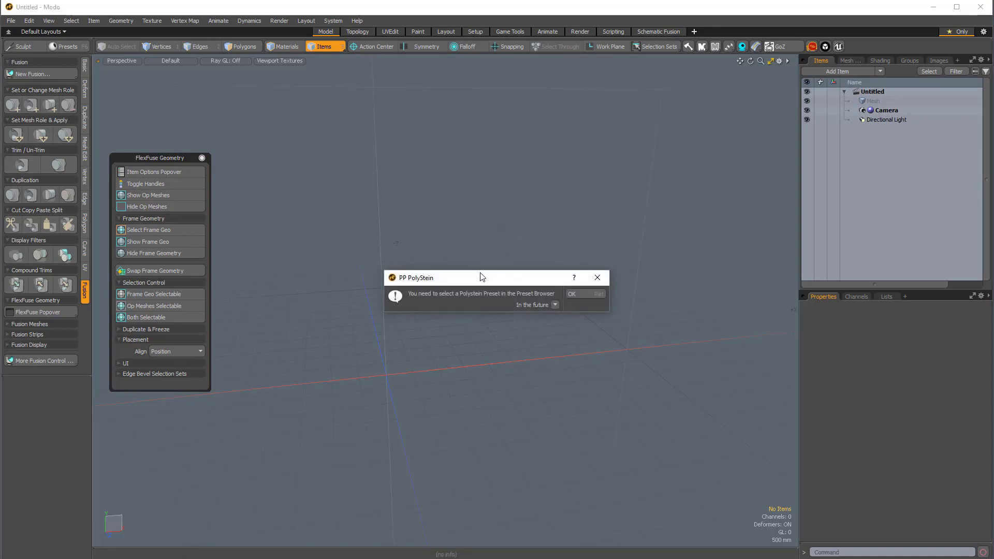
click(598, 277)
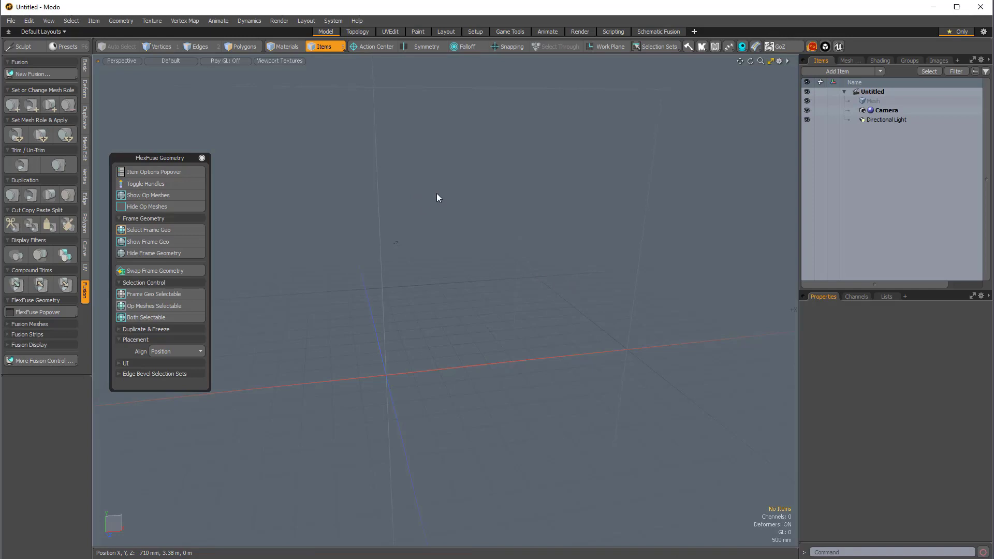
Map the FlexFuse Main Pie Menu config macro to a keyboard shortcut through the Command History's scripts, and close the history
key(F5)
drag(453, 212, 380, 150)
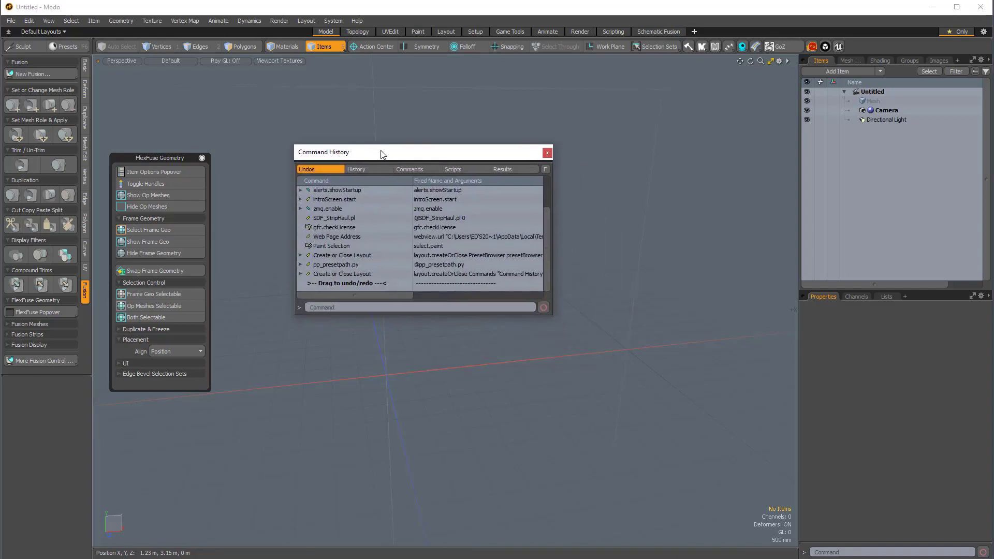
click(468, 168)
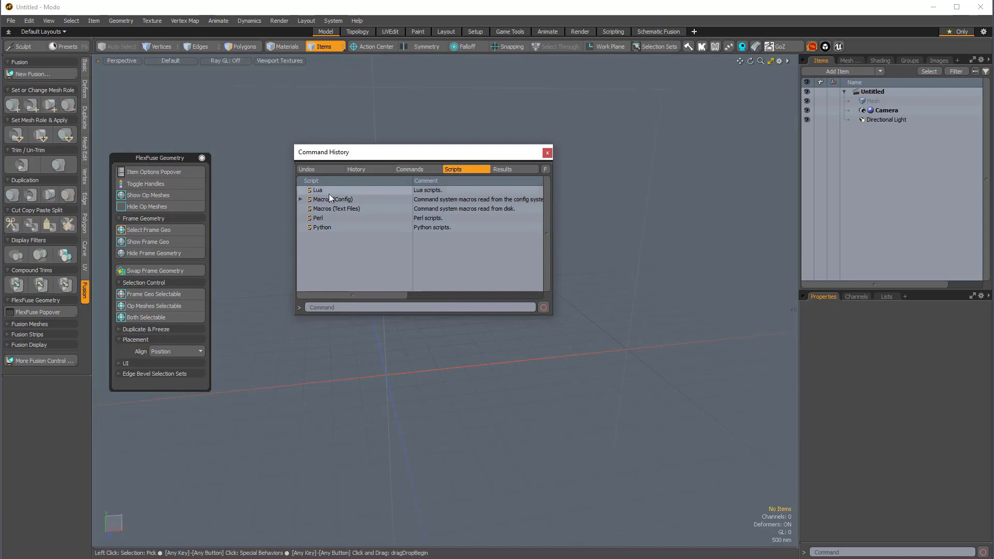
click(301, 199)
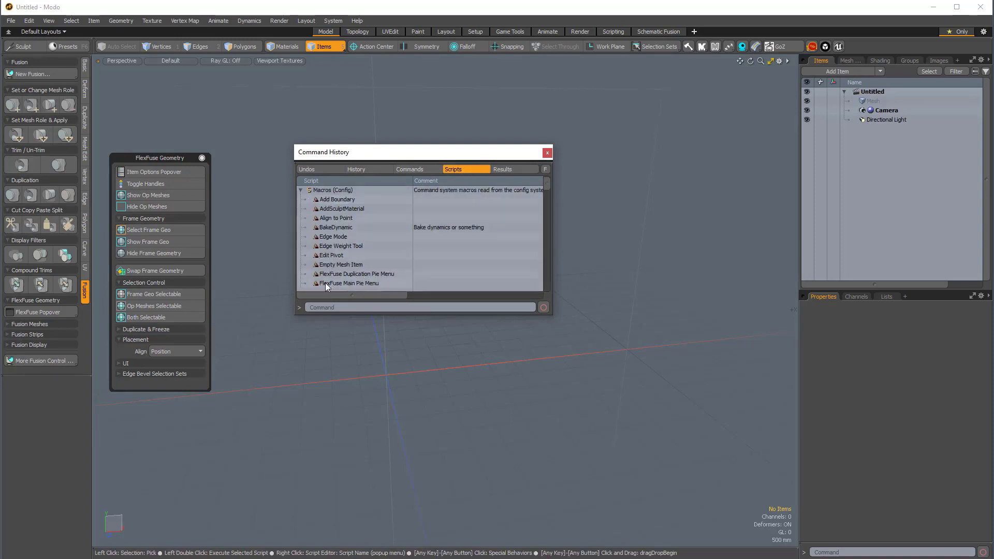
click(370, 282)
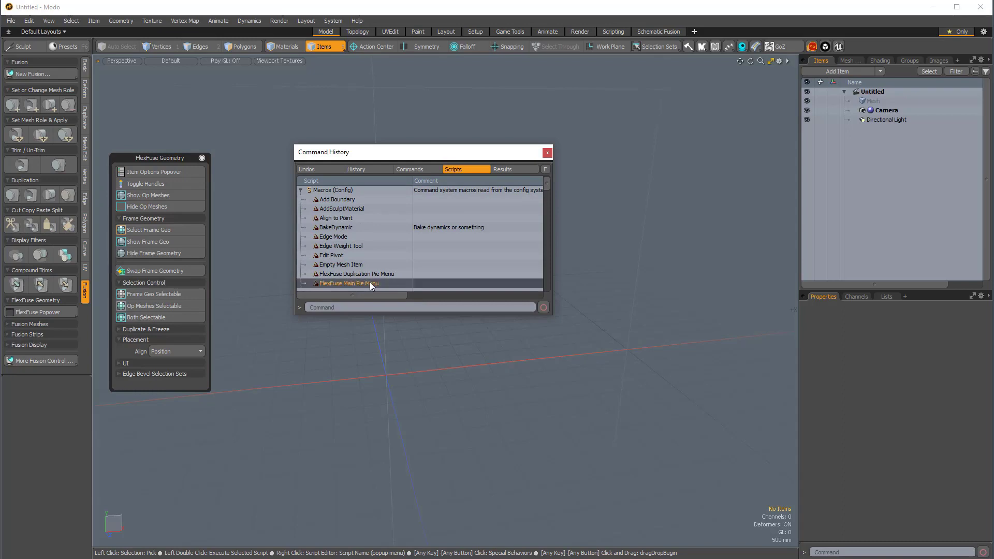
right_click(371, 283)
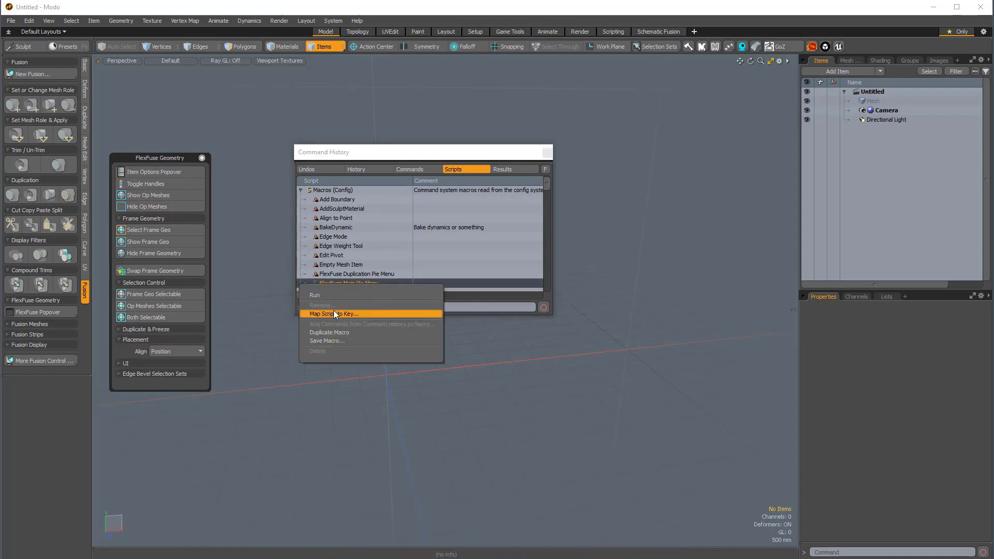
click(344, 313)
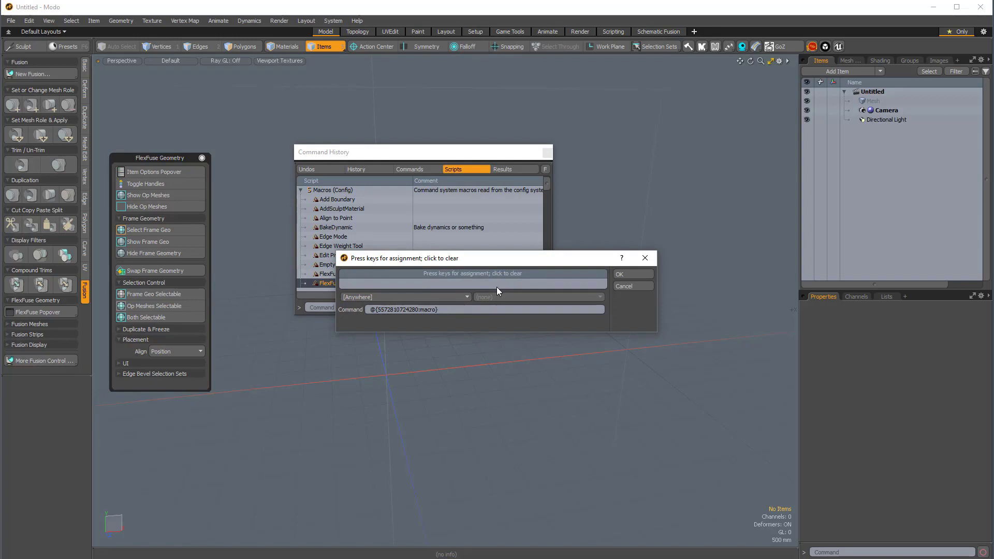
key(alt)
click(628, 273)
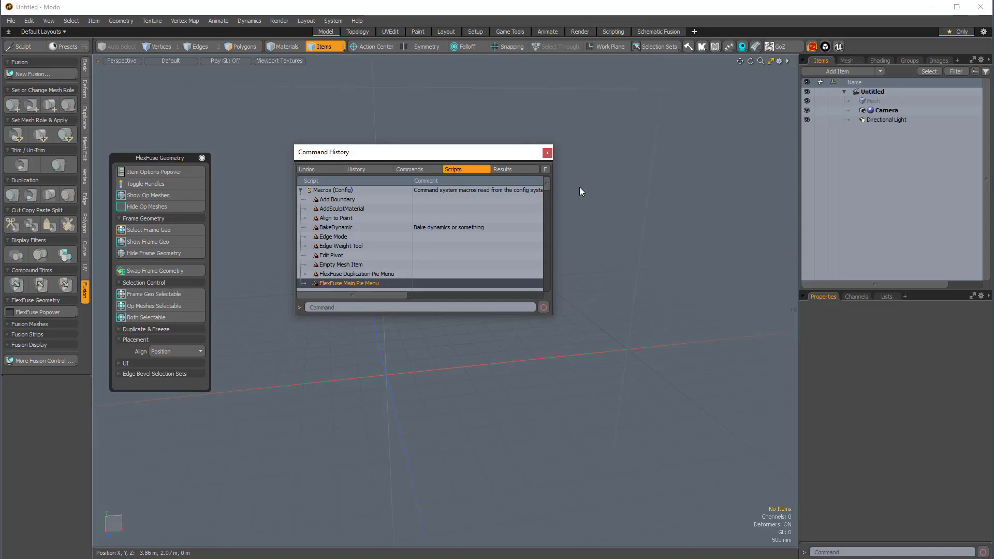
click(547, 153)
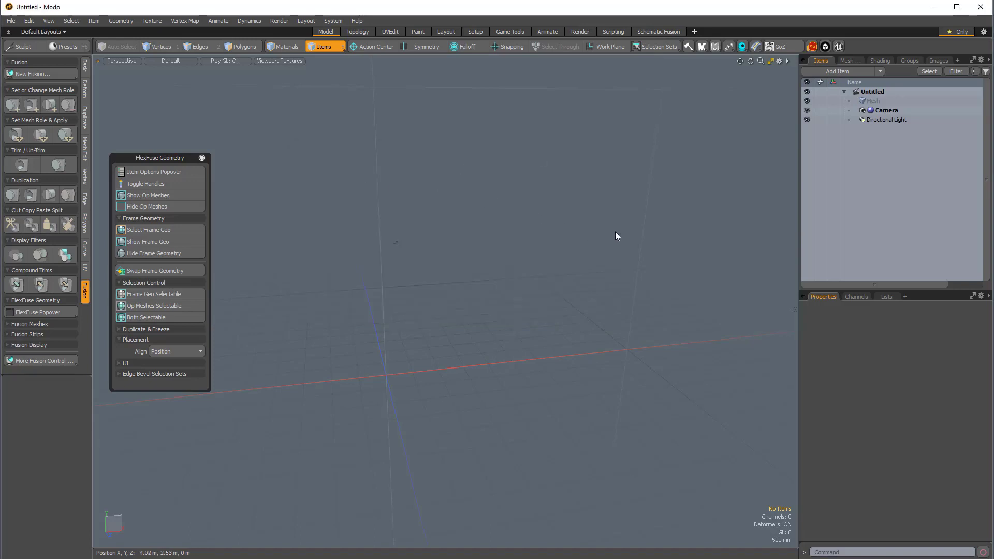
Bring up the FlexFuse and Fusion pie menus in turn to examine their commands, dismissing each without choosing anything
key(ctrl+shift+f)
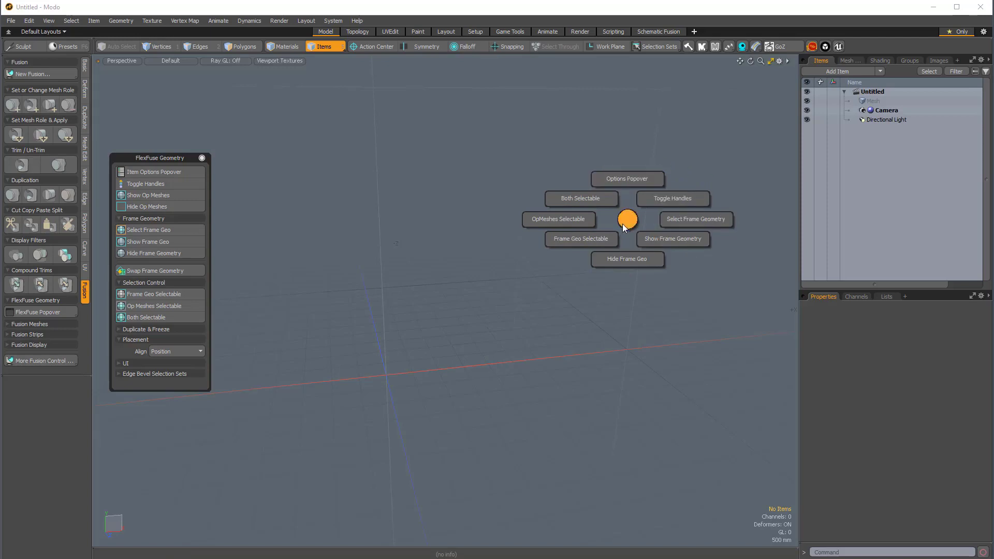
click(594, 207)
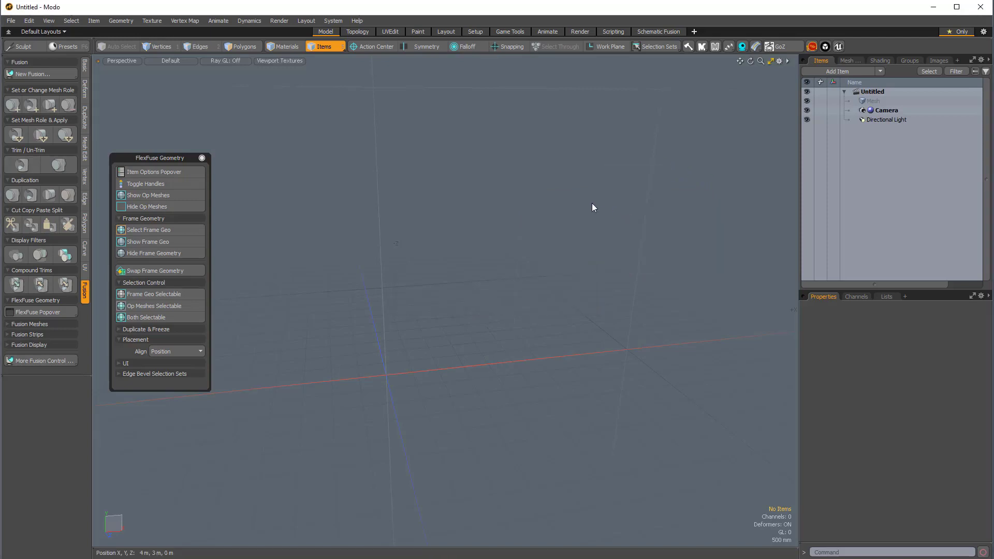
key(alt+f)
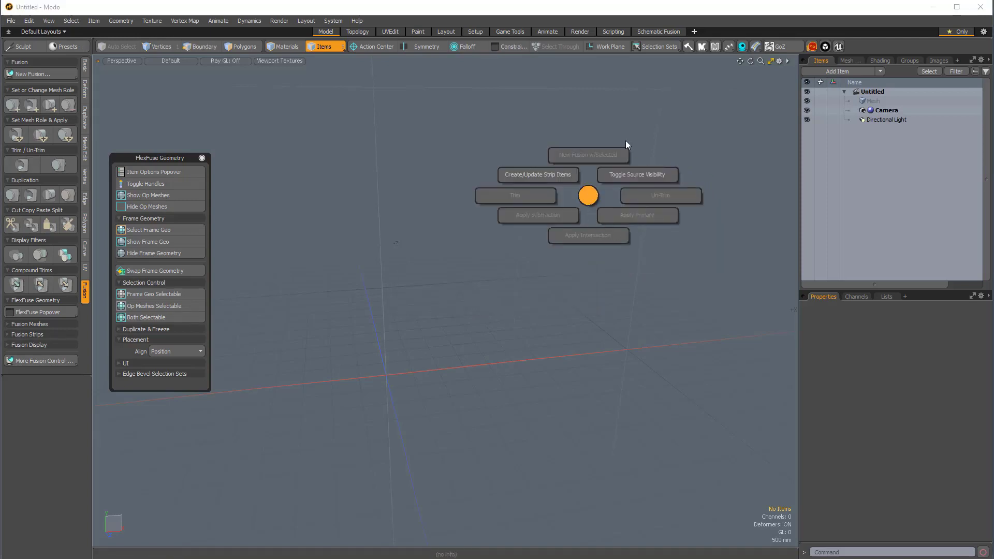
click(587, 201)
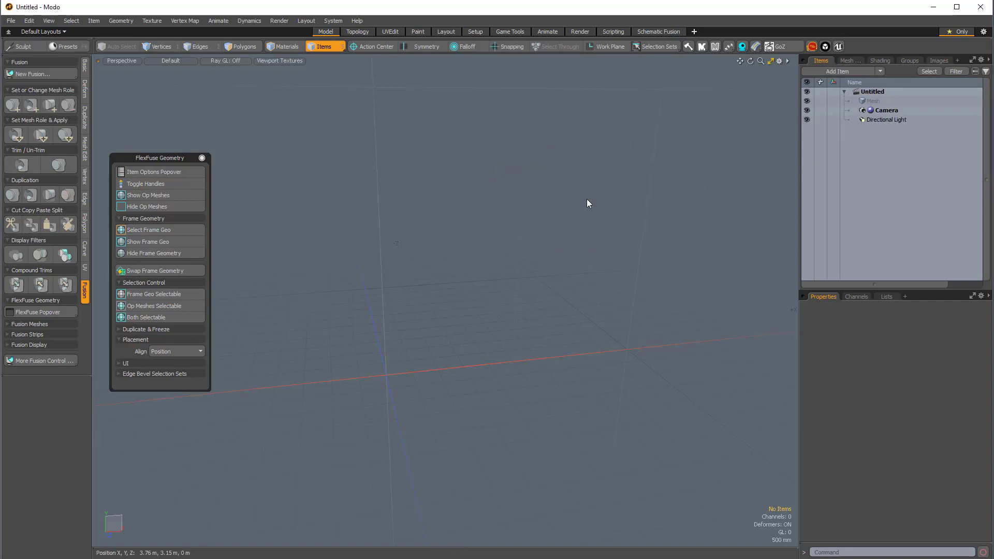
key(ctrl+alt+f)
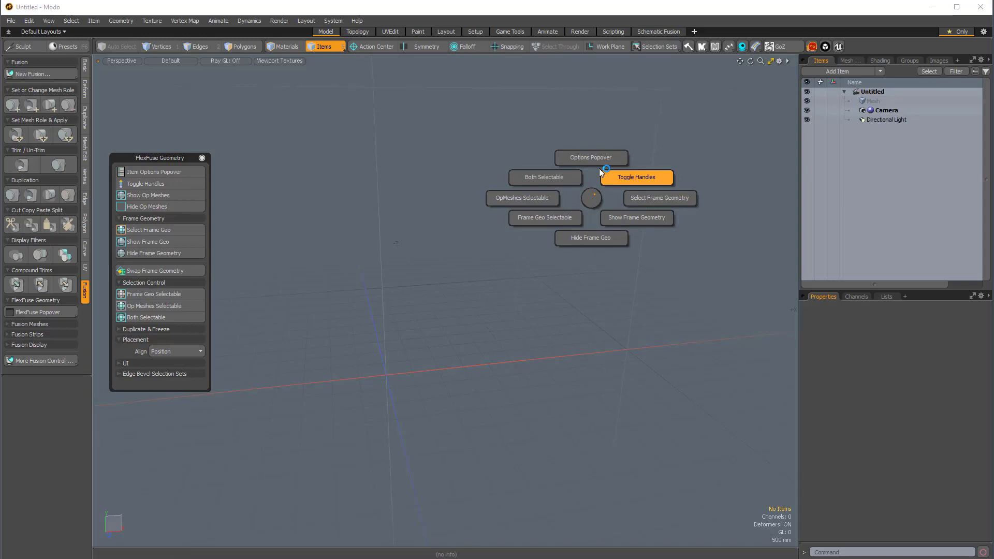
click(593, 197)
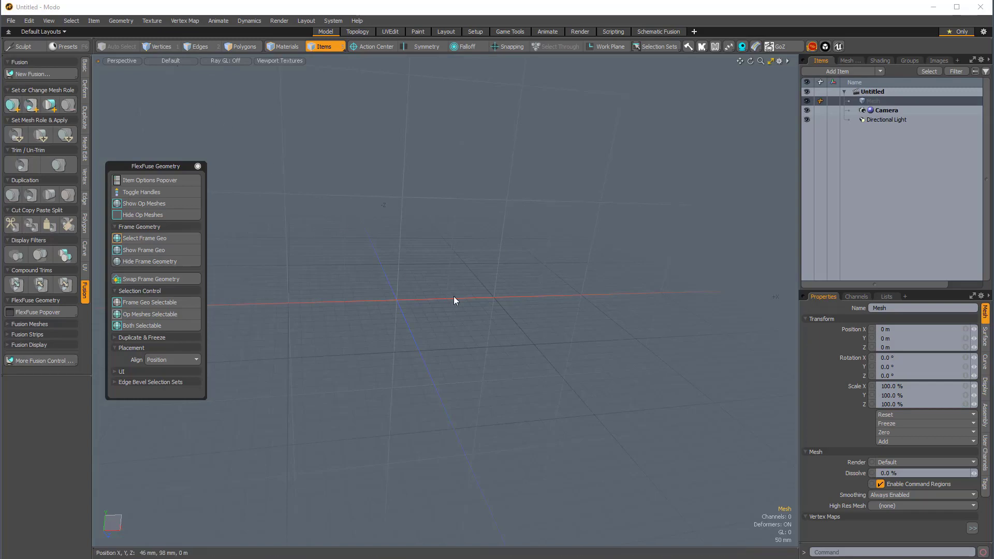
Add the Cylinder Bend preset from FlexFuse Geo to the scene and close the preset browser
alt+drag(516, 284, 516, 261)
key(F6)
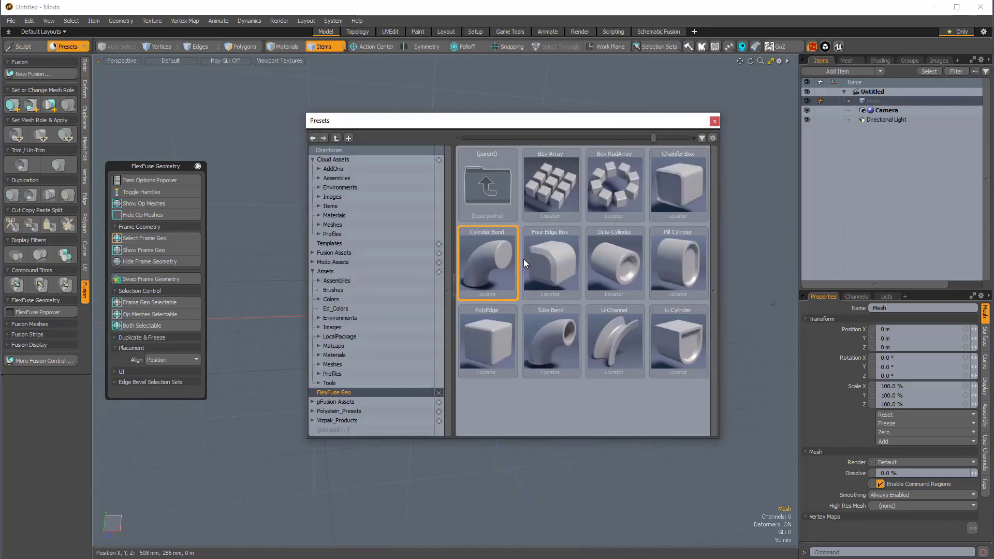
double_click(488, 254)
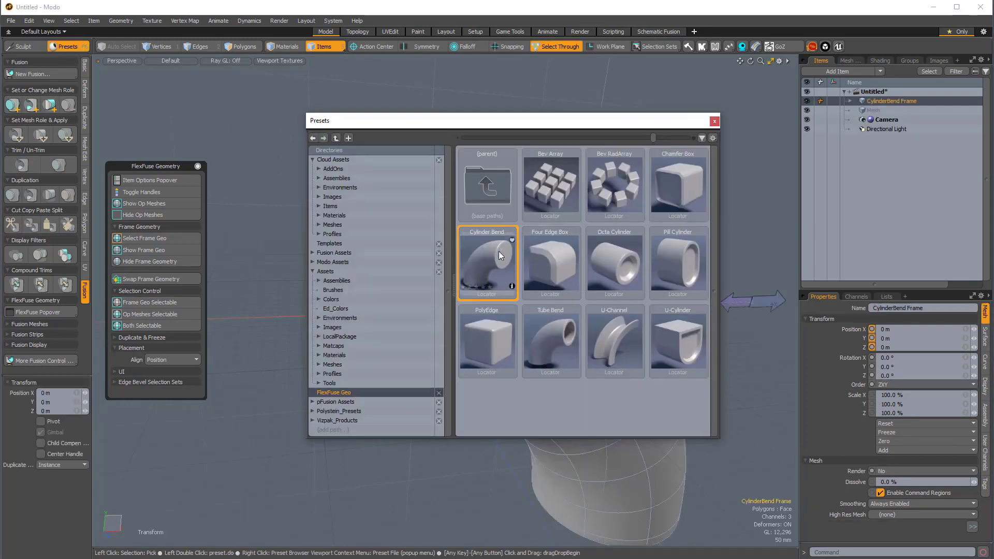
click(715, 121)
Examine the cylinder bend's outlined end frame and its handles from several angles
alt+shift+drag(634, 205, 611, 184)
ctrl+alt+drag(611, 184, 492, 222)
ctrl+alt+drag(492, 221, 518, 225)
alt+drag(497, 220, 456, 205)
alt+shift+drag(431, 192, 415, 160)
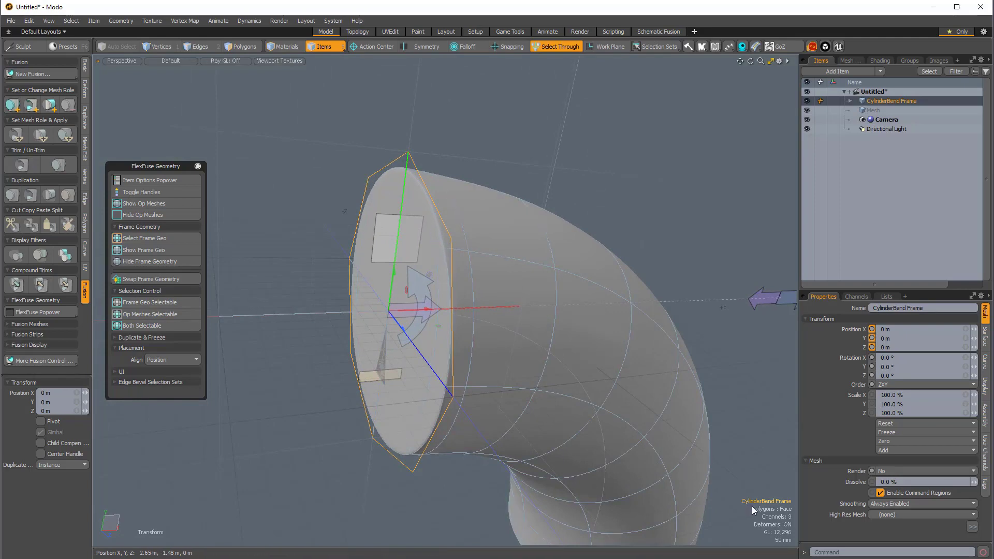
alt+shift+drag(772, 503, 743, 470)
alt+drag(743, 470, 716, 459)
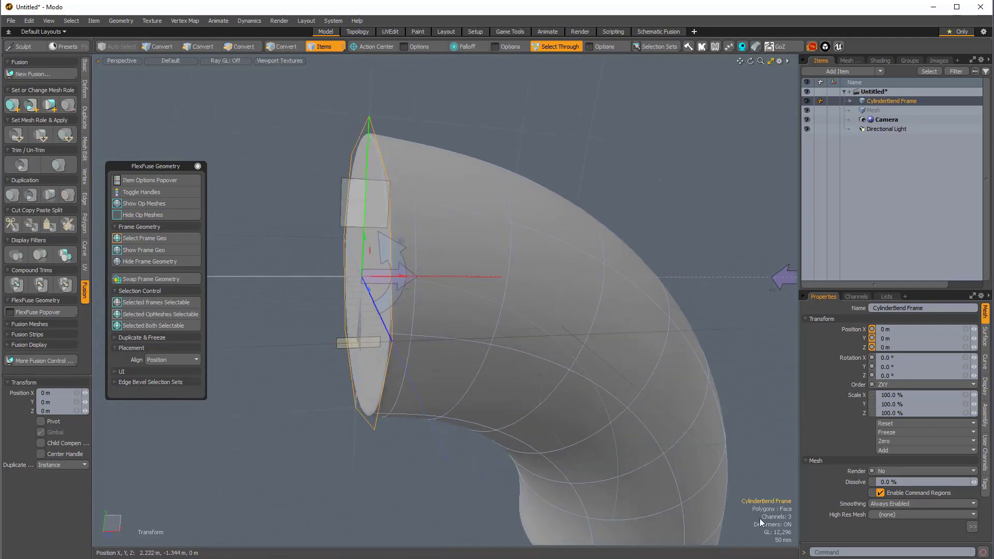
alt+drag(567, 281, 378, 151)
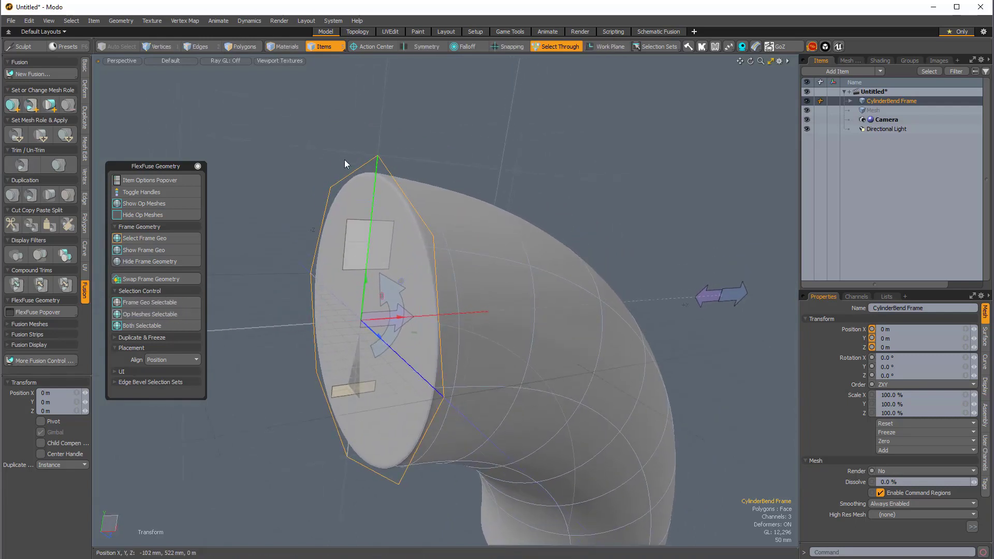
scroll(345, 163, up, 2)
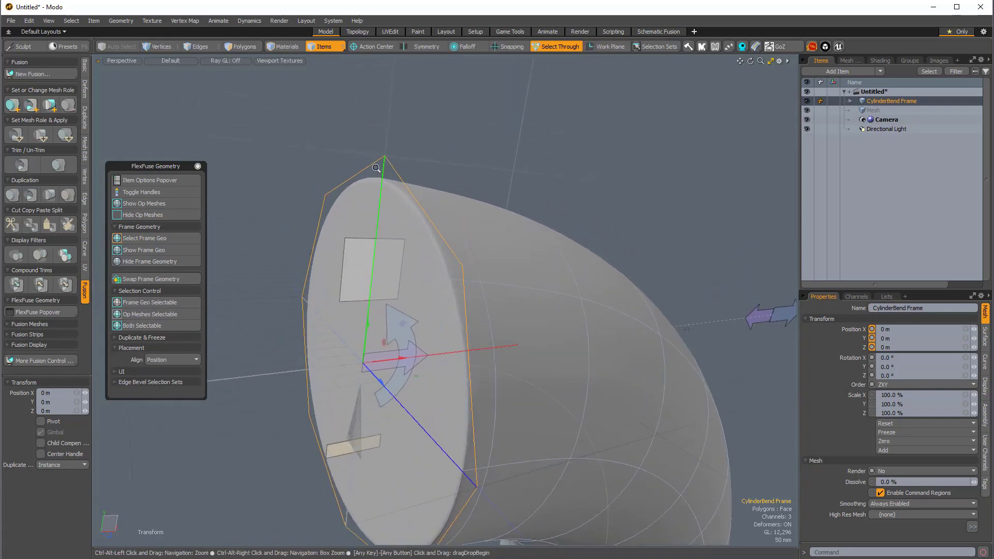
Drop the transform tool and deselect the cylinder bend's frame, framing its end profile in view
key(space)
click(375, 129)
alt+shift+drag(388, 160, 370, 151)
scroll(370, 150, down, 1)
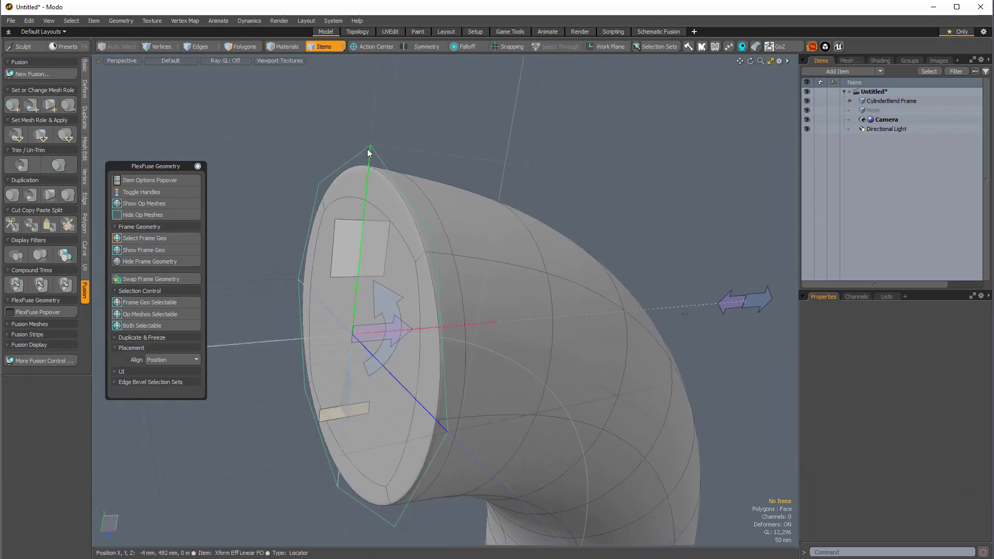
scroll(329, 151, up, 2)
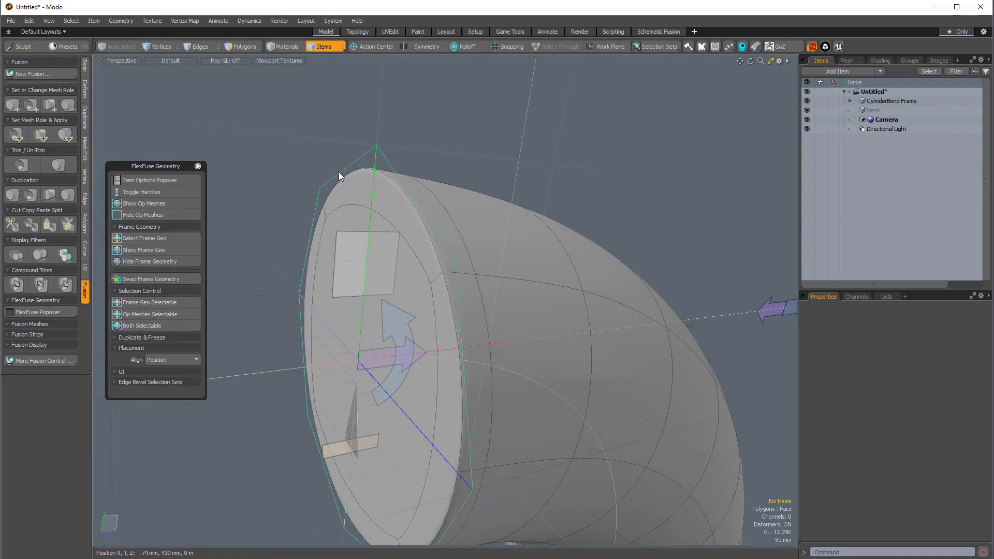
scroll(377, 212, down, 3)
alt+drag(383, 214, 465, 196)
Move the topmost vertex of the cylinder bend's end frame down about 252 mm in Y to deform the tube
key(1)
click(371, 170)
key(w)
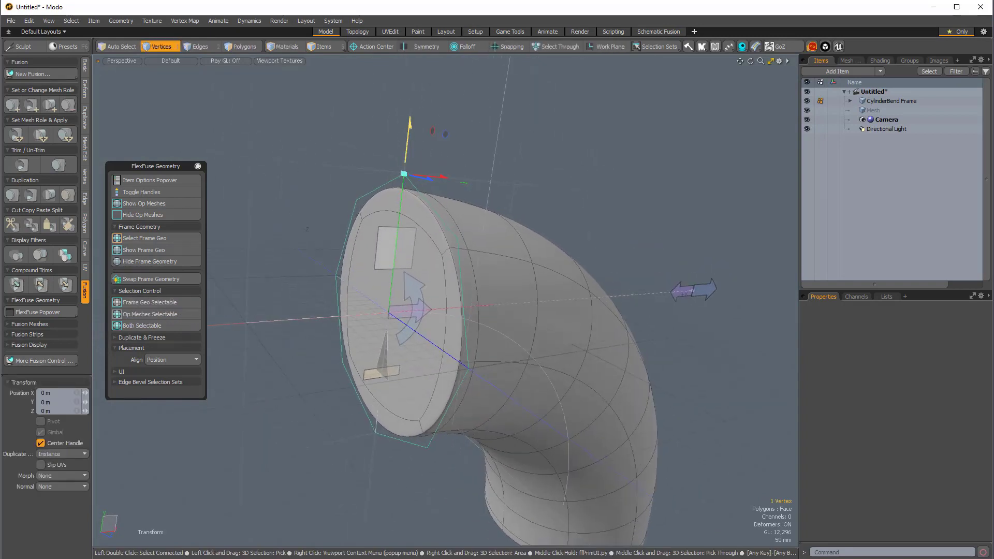
drag(408, 132, 401, 205)
alt+drag(504, 290, 461, 233)
scroll(450, 280, down, 3)
alt+drag(334, 253, 351, 226)
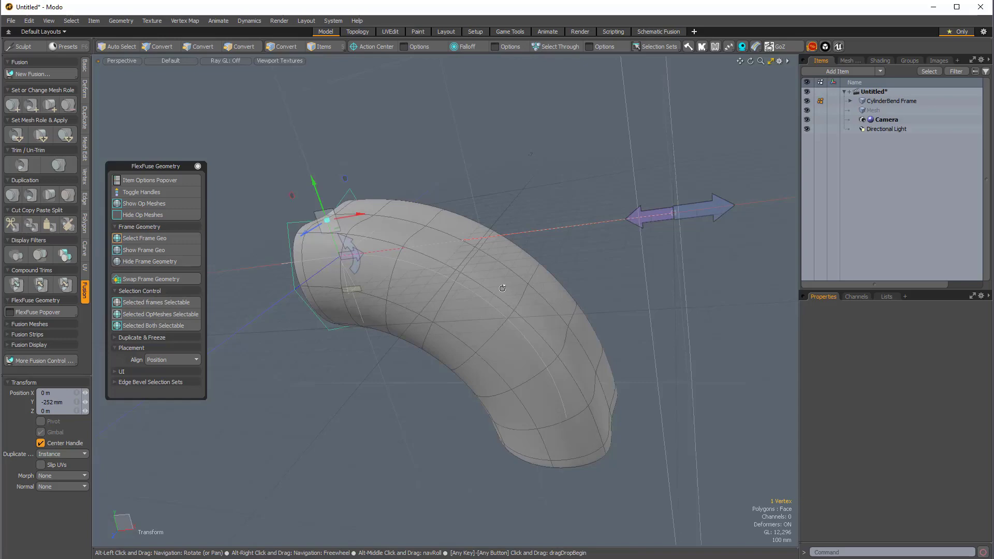
alt+drag(463, 257, 356, 170)
alt+scroll(446, 206, up, 2)
Undo the frame vertex move and clear the vertex selection
key(ctrl+z)
key(ctrl+z)
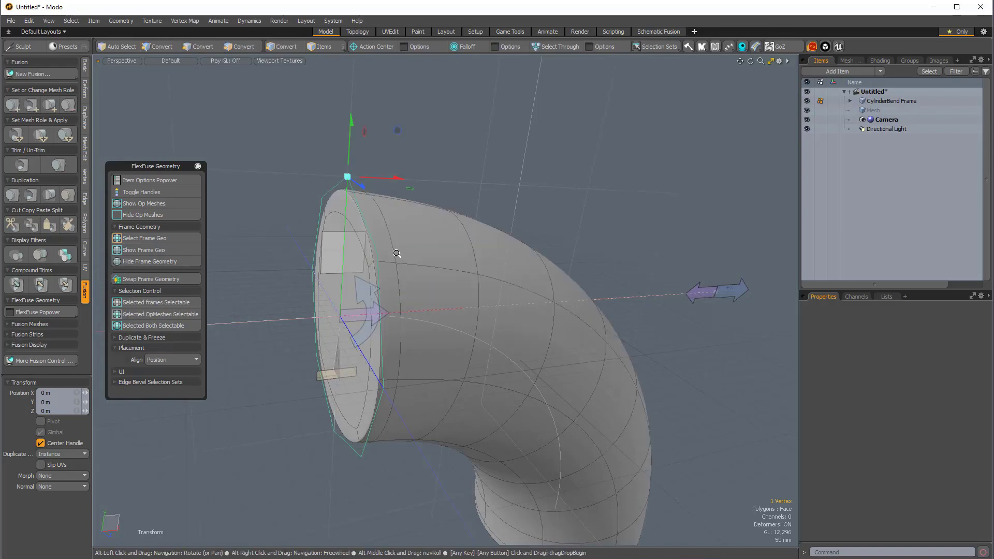
alt+scroll(436, 250, down, 2)
key(Escape)
alt+drag(352, 203, 449, 254)
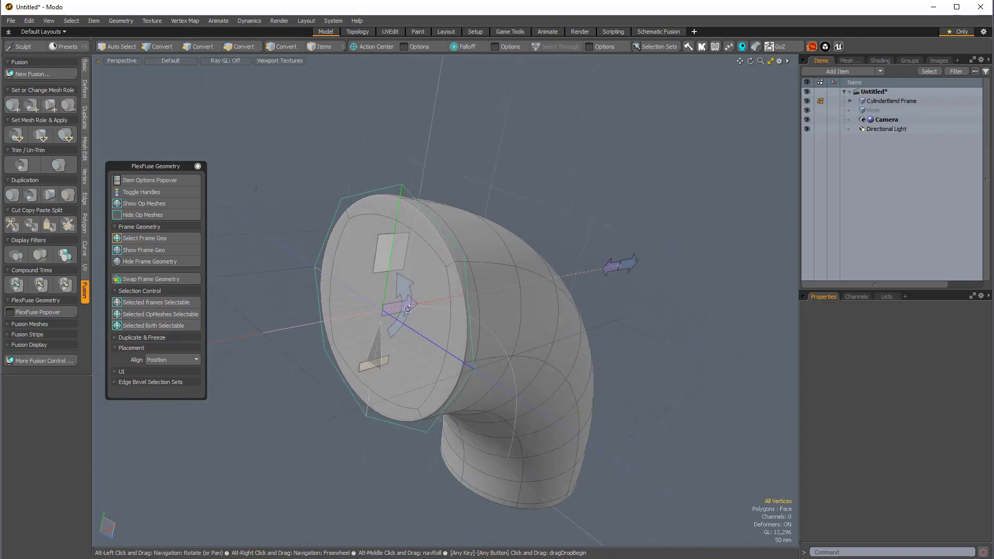
alt+drag(519, 336, 430, 338)
alt+drag(489, 350, 453, 342)
alt+drag(507, 301, 477, 208)
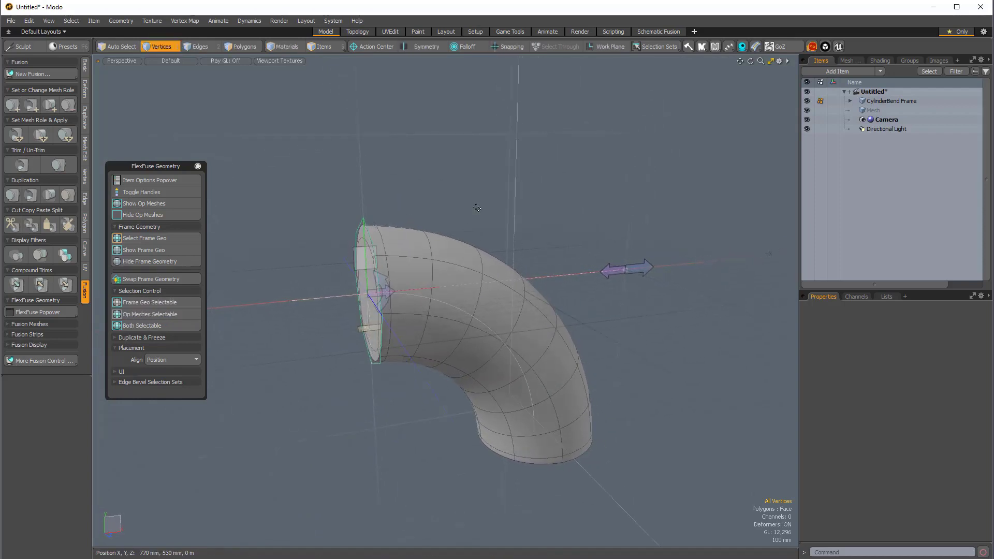
Apply the Model Base viewport preset and move the FlexFuse Geometry palette lower in the viewport
click(166, 60)
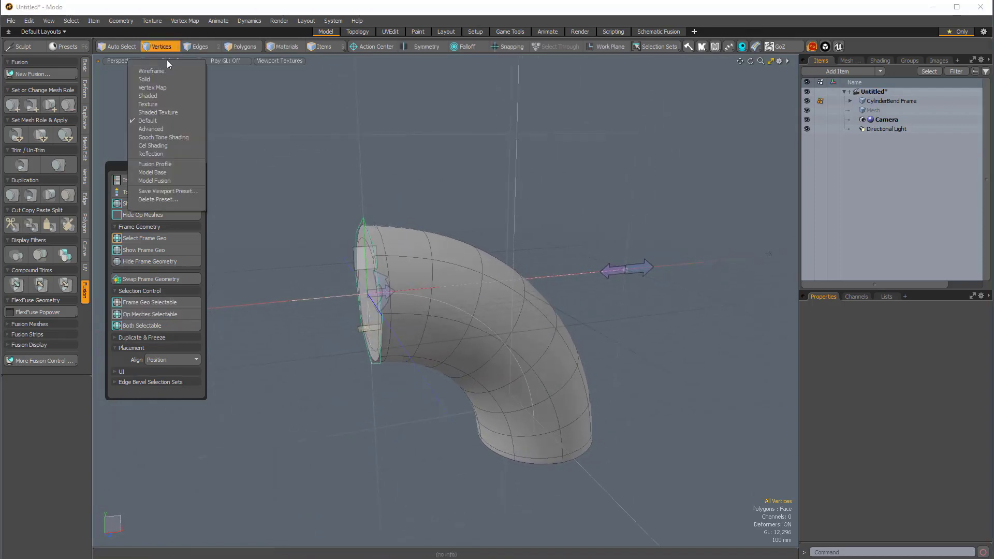
click(155, 172)
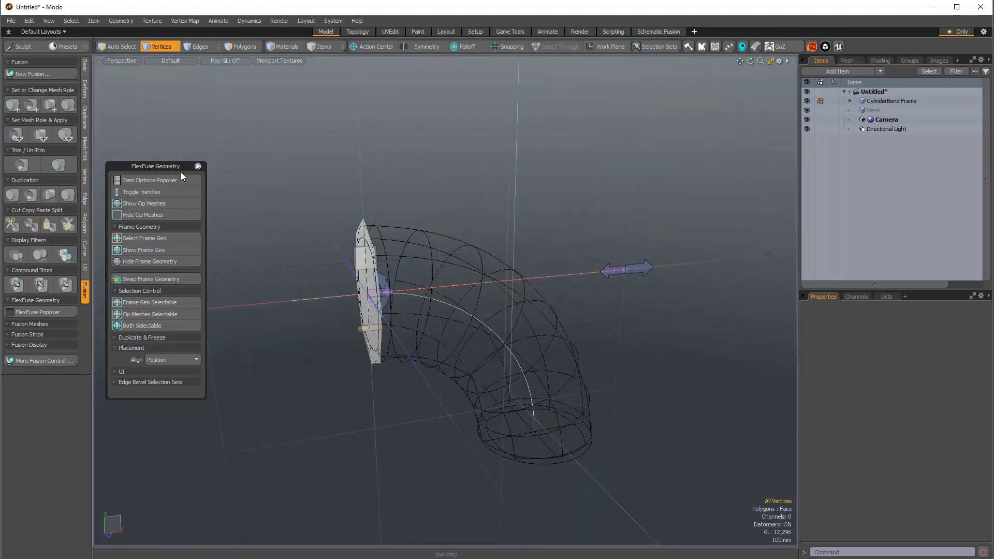
mouse_move(446, 269)
ctrl+alt+mouse_down()
mouse_move(637, 238)
mouse_move(537, 307)
mouse_move(404, 300)
mouse_move(432, 278)
ctrl+alt+mouse_up()
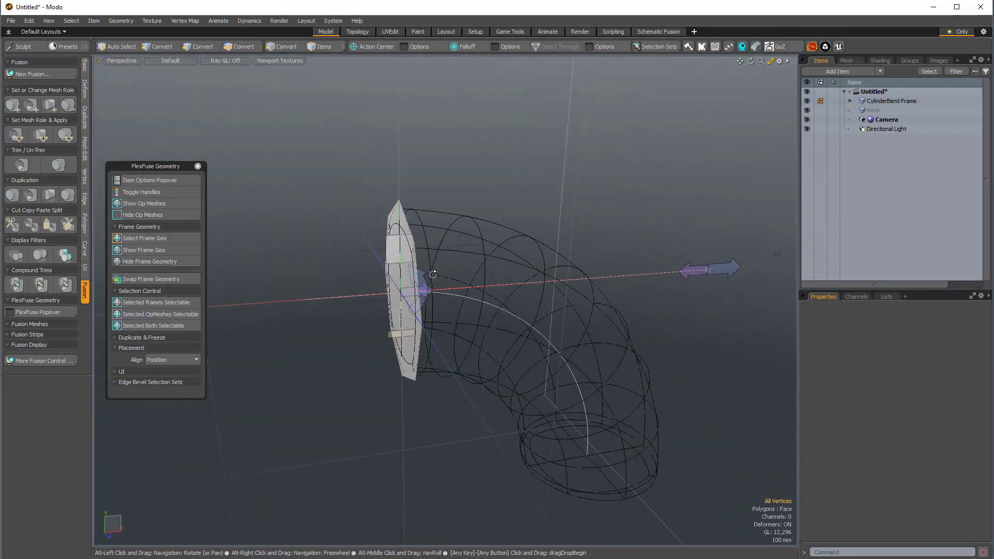
drag(190, 169, 207, 265)
alt+shift+drag(333, 258, 309, 257)
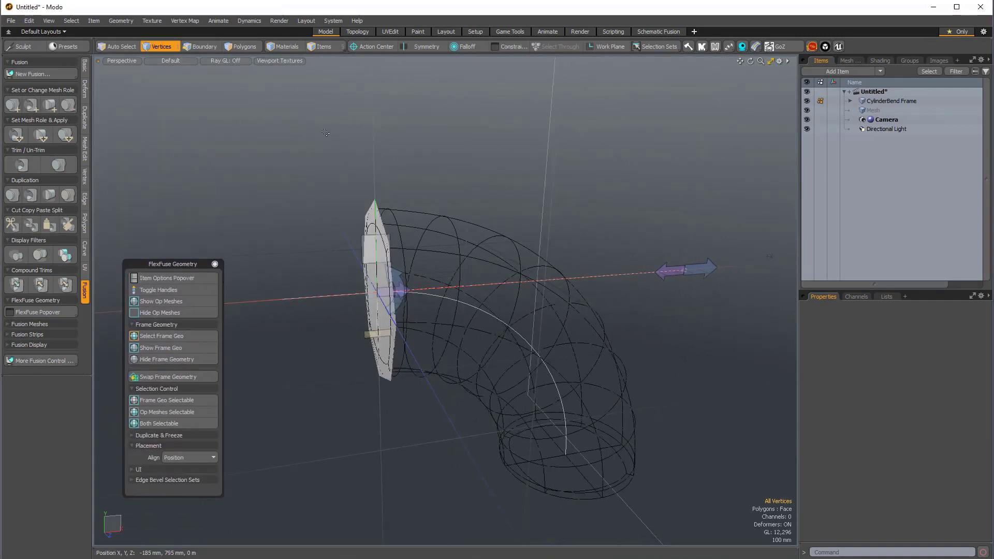
Toggle the background shading of the viewport from the display pie menu
key(ctrl+3)
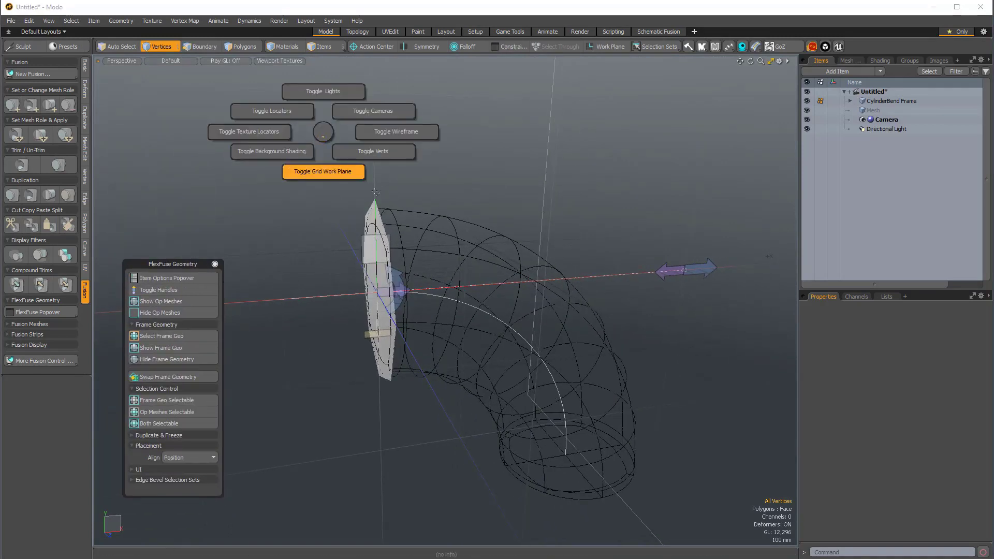
click(278, 157)
mouse_move(482, 254)
alt+mouse_down()
mouse_move(554, 269)
mouse_move(516, 239)
mouse_move(528, 244)
alt+mouse_up()
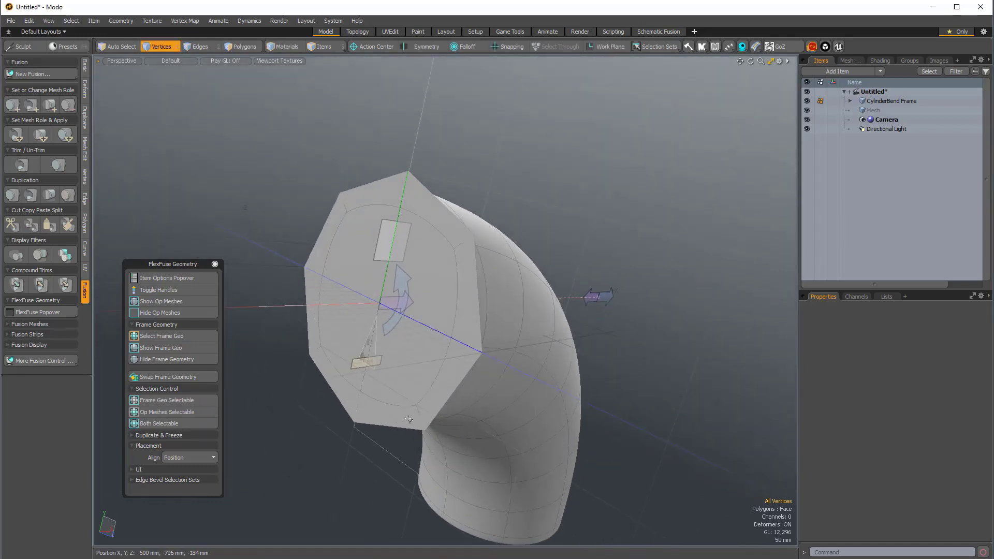
Switch to item selection and select the CylinderBend Frame by its end polygon
key(5)
click(387, 187)
alt+drag(388, 188, 469, 204)
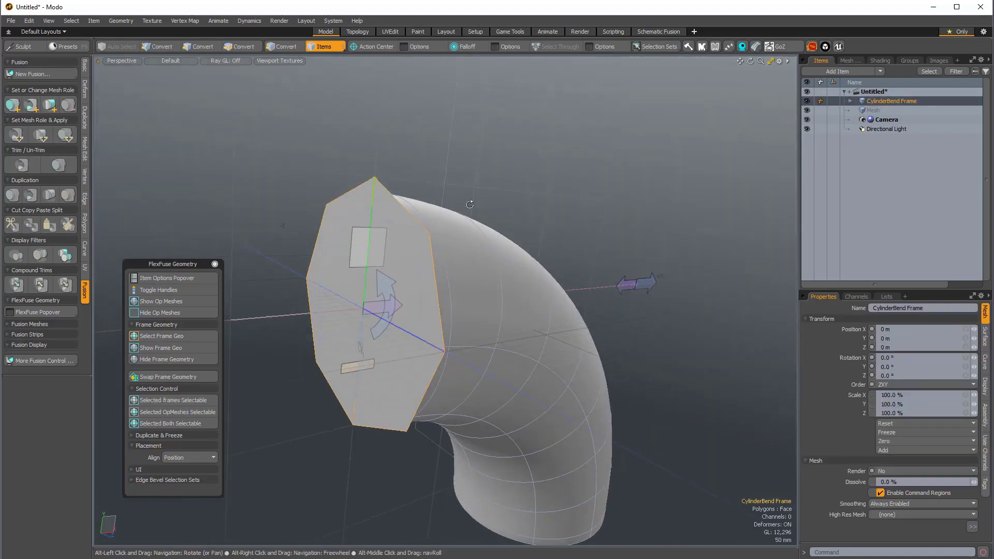
alt+drag(453, 237, 356, 199)
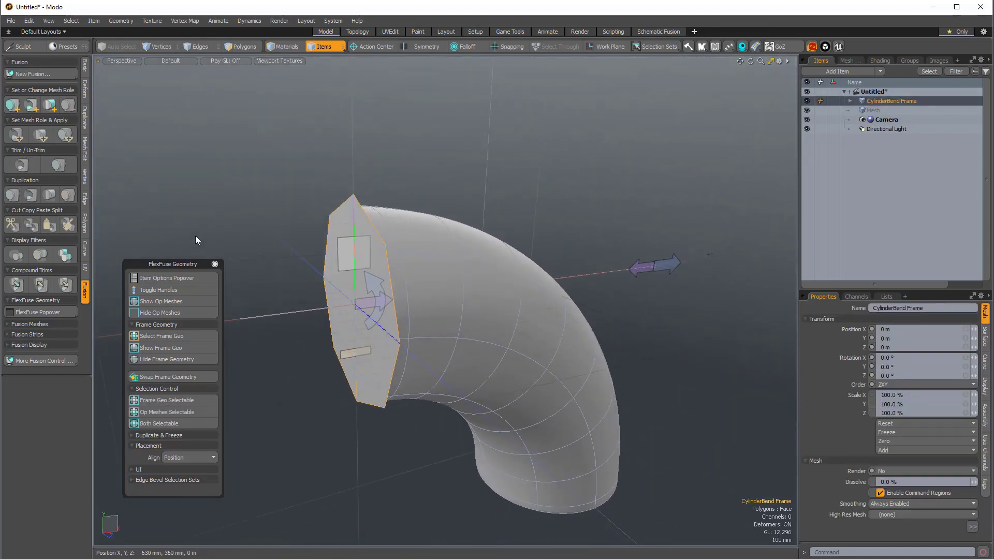
Apply the Model Fusion viewport preset and clear the item selection
click(176, 60)
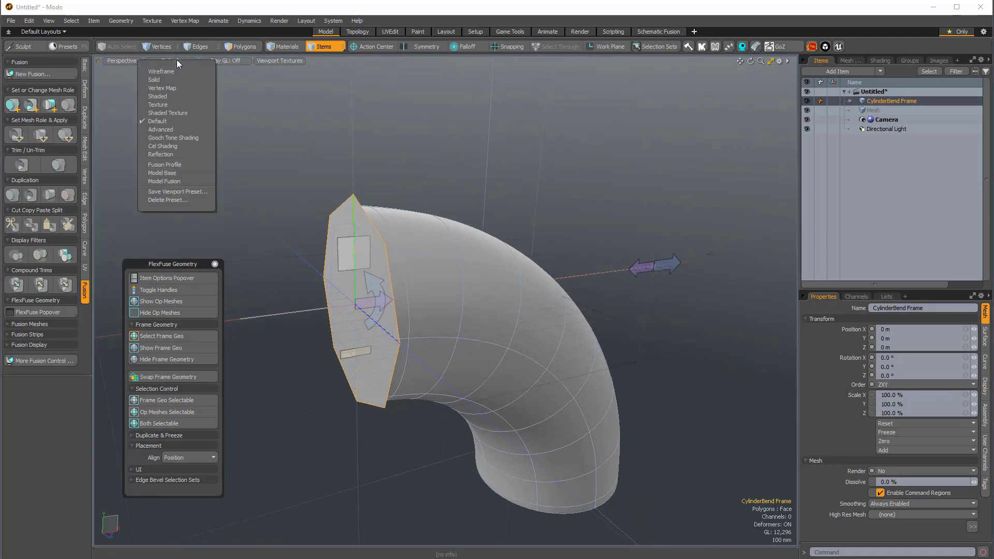
click(165, 182)
alt+drag(383, 207, 409, 202)
click(415, 146)
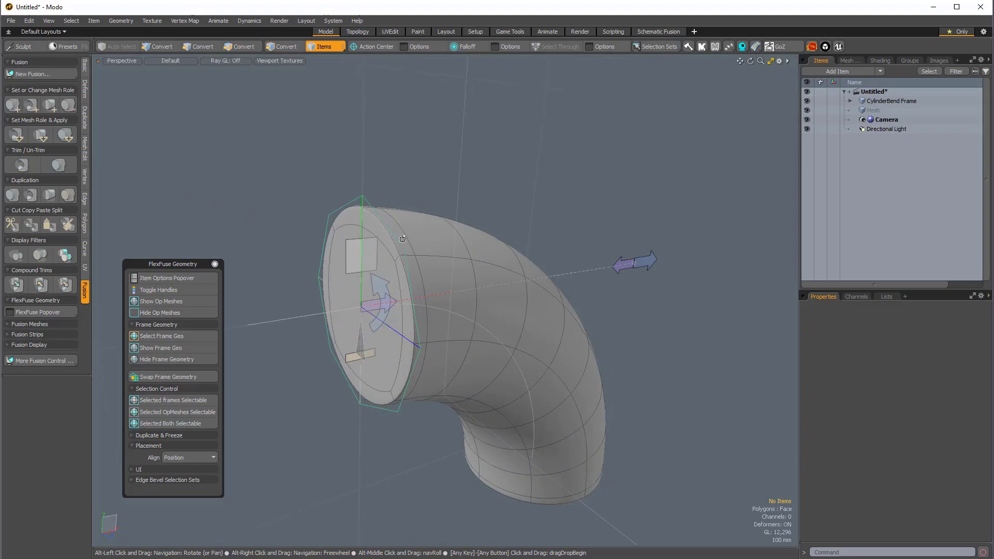
Switch to vertex selection and move the top vertex of the cylinder's end frame downward
alt+drag(403, 239, 392, 211)
key(1)
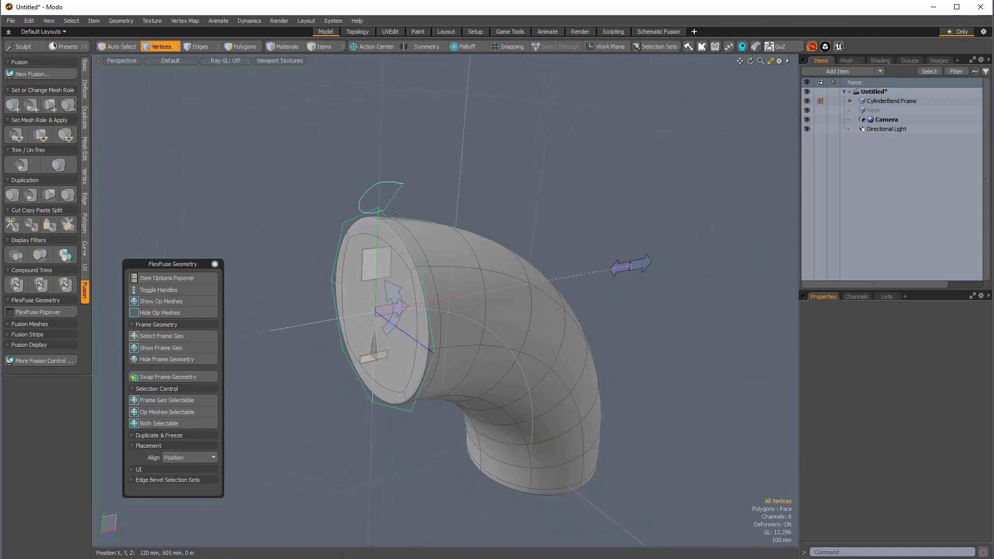
right_drag(393, 211, 398, 200)
key(w)
drag(385, 186, 383, 253)
key(q)
Select the two frame vertices on either side of the lowered top vertex and raise them
mouse_move(342, 208)
right_down()
mouse_move(332, 222)
mouse_move(399, 236)
right_up()
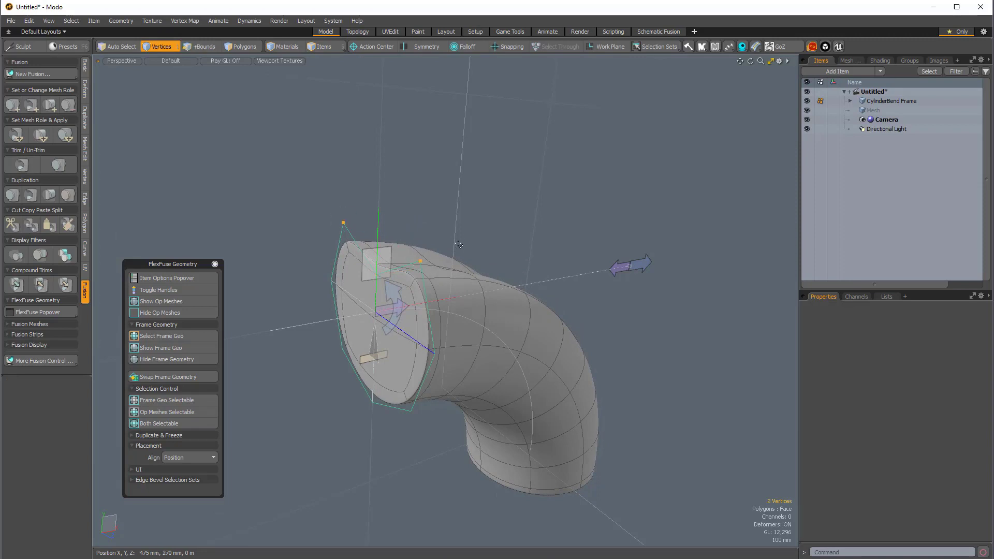
key(w)
drag(381, 195, 340, 181)
Slide the bend's arrow handles along the cylinder axis, moving the start away from the frame and the end handle farther out
drag(384, 321, 309, 344)
drag(363, 275, 487, 269)
scroll(518, 270, down, 3)
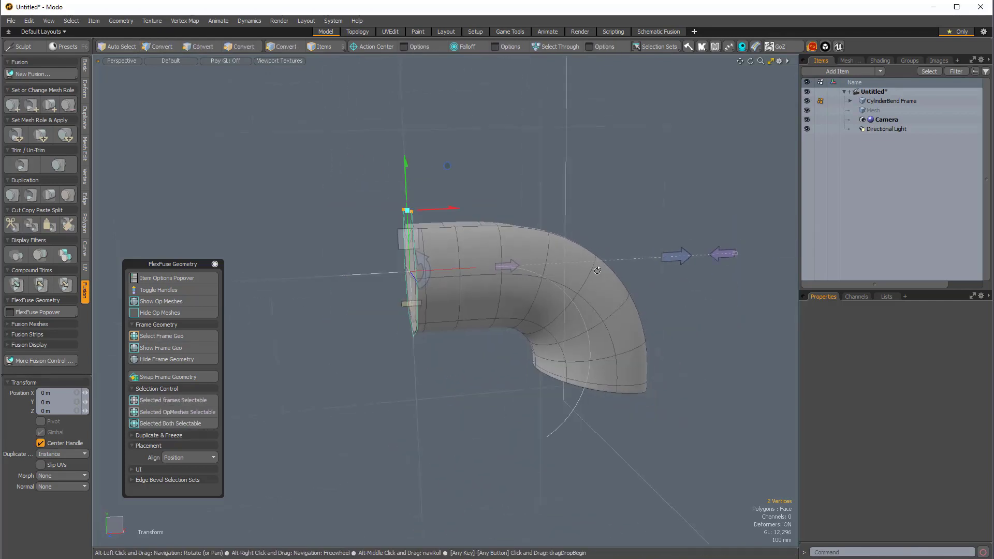
alt+shift+drag(548, 275, 503, 273)
drag(631, 260, 689, 255)
alt+drag(346, 274, 389, 277)
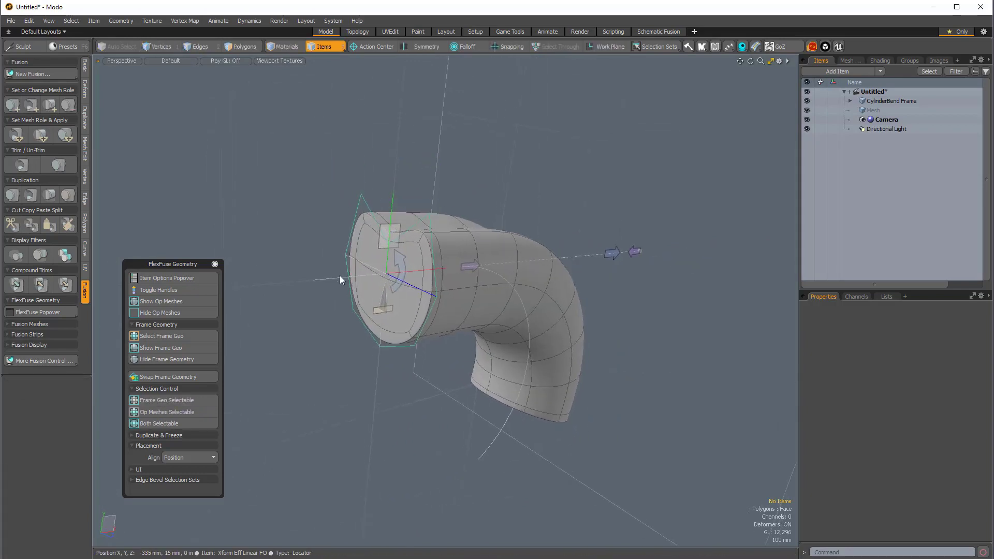
Select the Xform Eff Linear FO locator and scale it to 30.5% in Y and Z to taper the bend's far end
click(324, 278)
key(r)
mouse_move(365, 249)
alt+mouse_down()
mouse_move(422, 257)
mouse_move(374, 258)
mouse_move(362, 313)
mouse_move(364, 261)
alt+mouse_up()
alt+drag(777, 287, 540, 326)
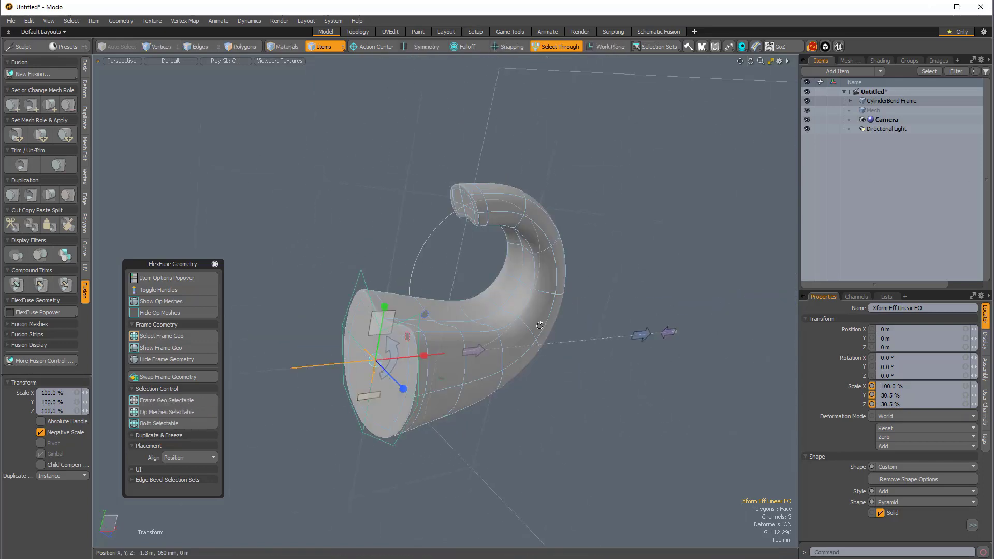